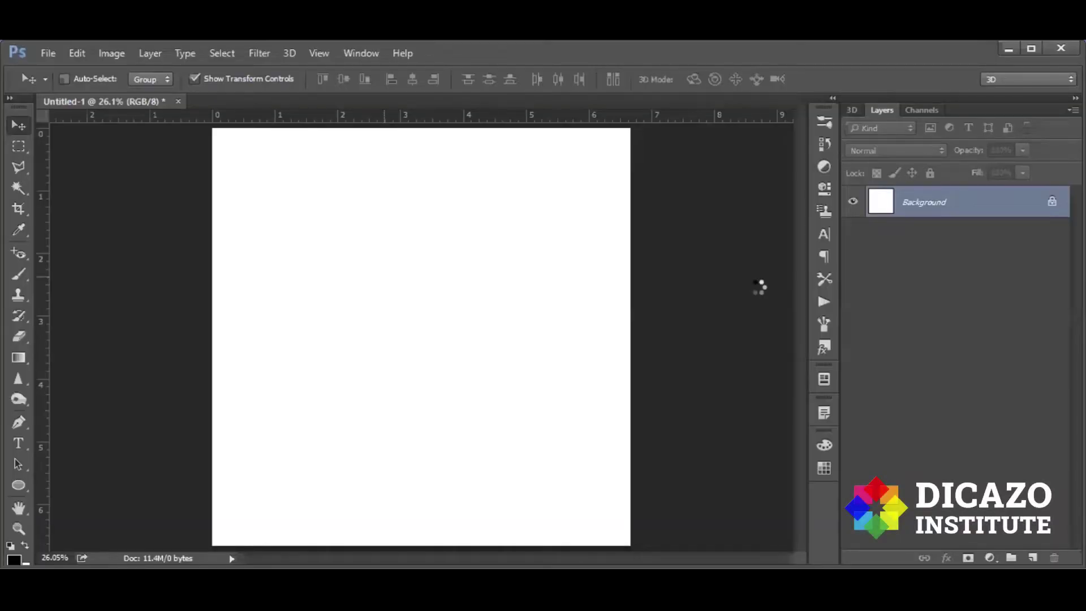
# - Commit the placed DSC00108 night photo as its own layer and zoom in slightly
pyautogui.click(561, 75)
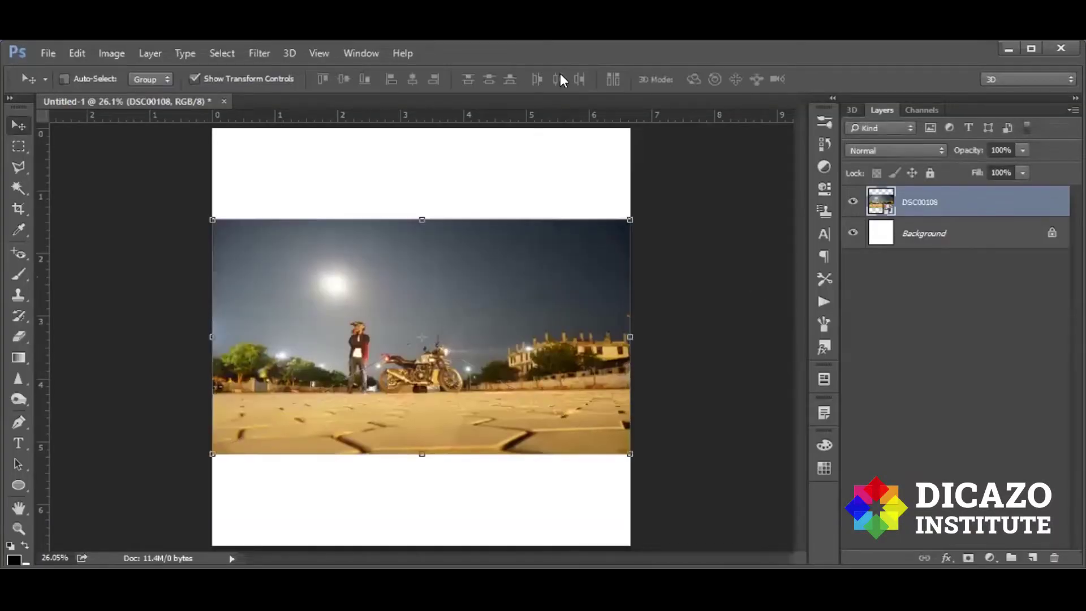
pyautogui.scroll(1, 557, 412)
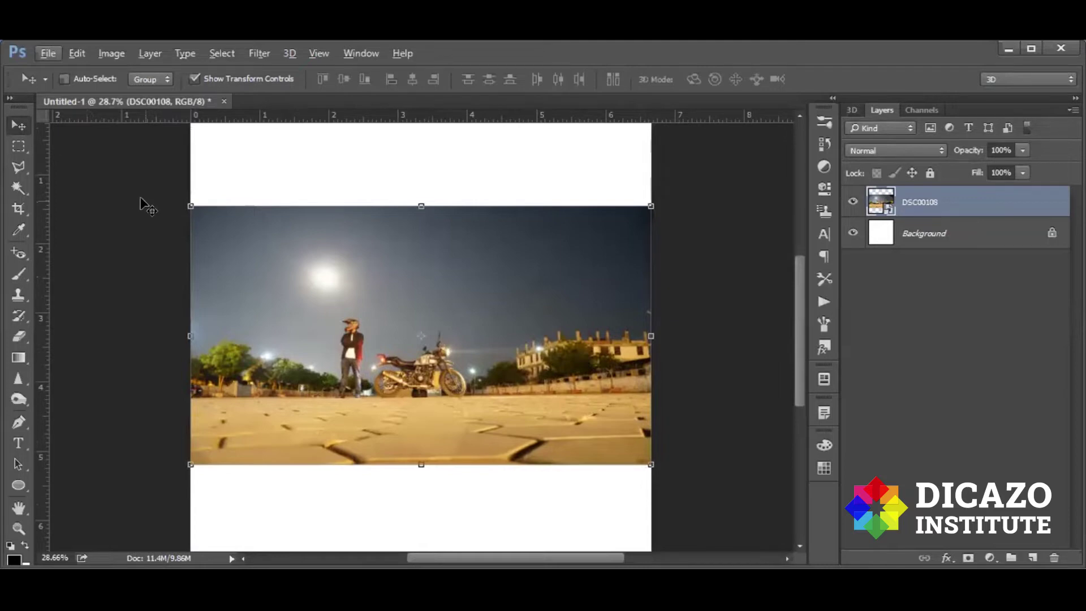
pyautogui.click(16, 145)
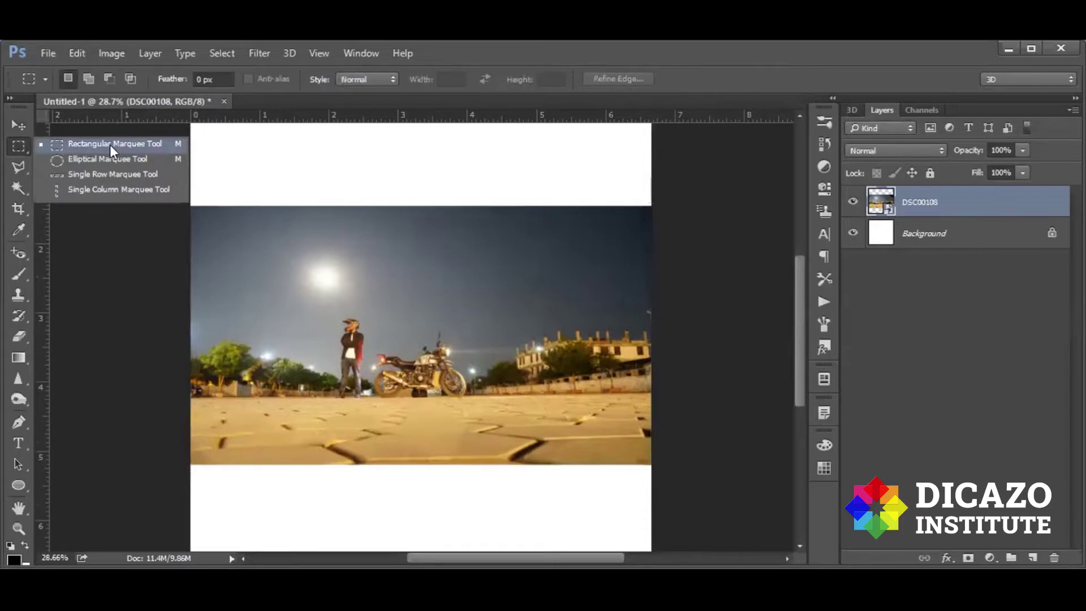
# - Drag a Rectangular Marquee selection around the moon, the man and the motorcycle
pyautogui.click(140, 145)
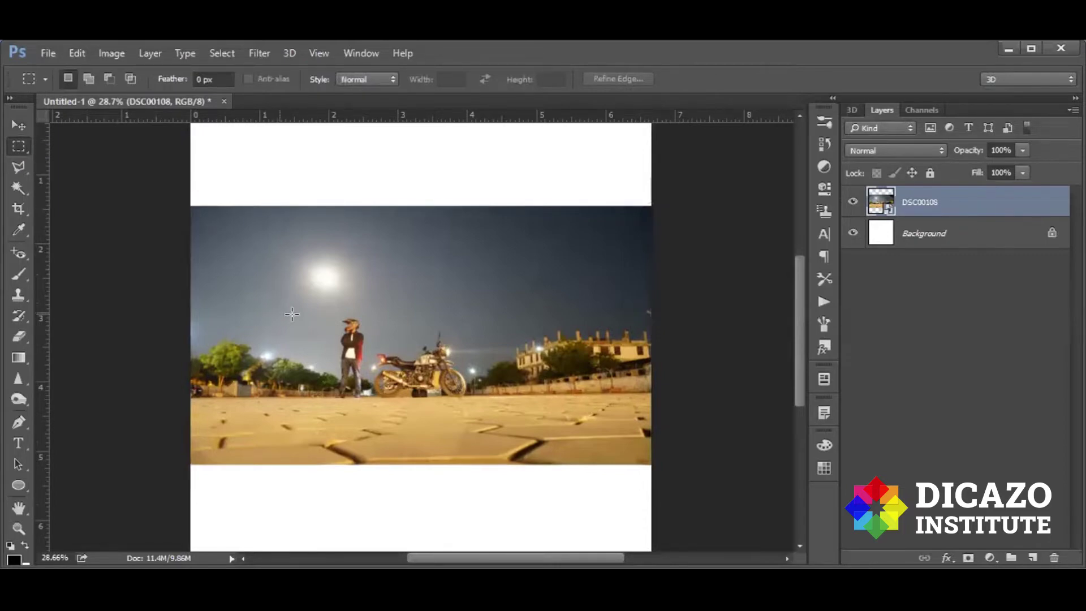
pyautogui.moveTo(261, 242)
pyautogui.mouseDown()
pyautogui.moveTo(488, 332)
pyautogui.moveTo(537, 409)
pyautogui.mouseUp()
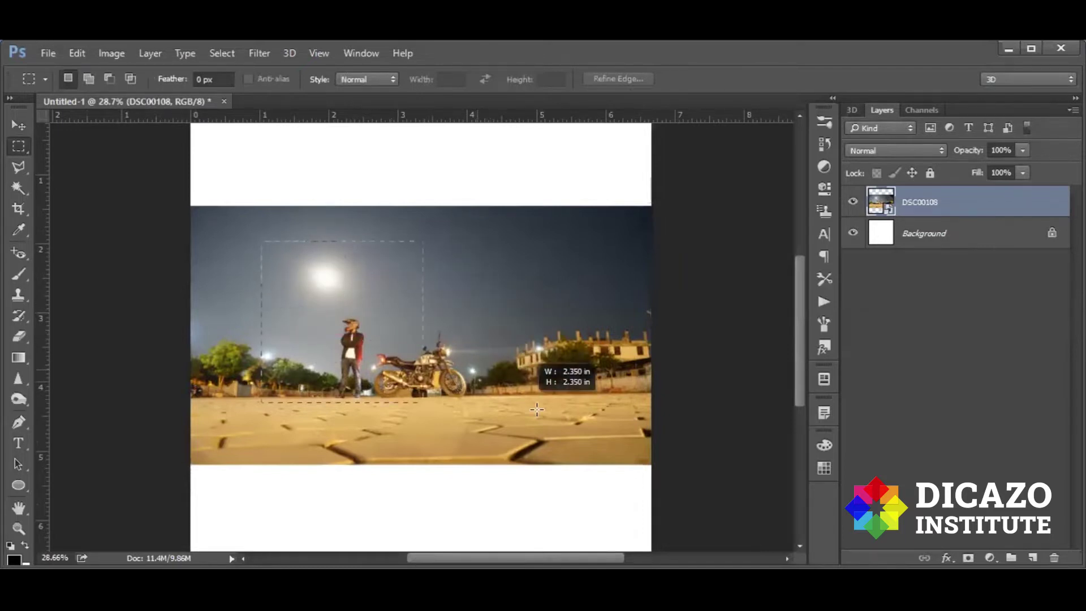
pyautogui.moveTo(580, 431); pyautogui.dragTo(605, 434)
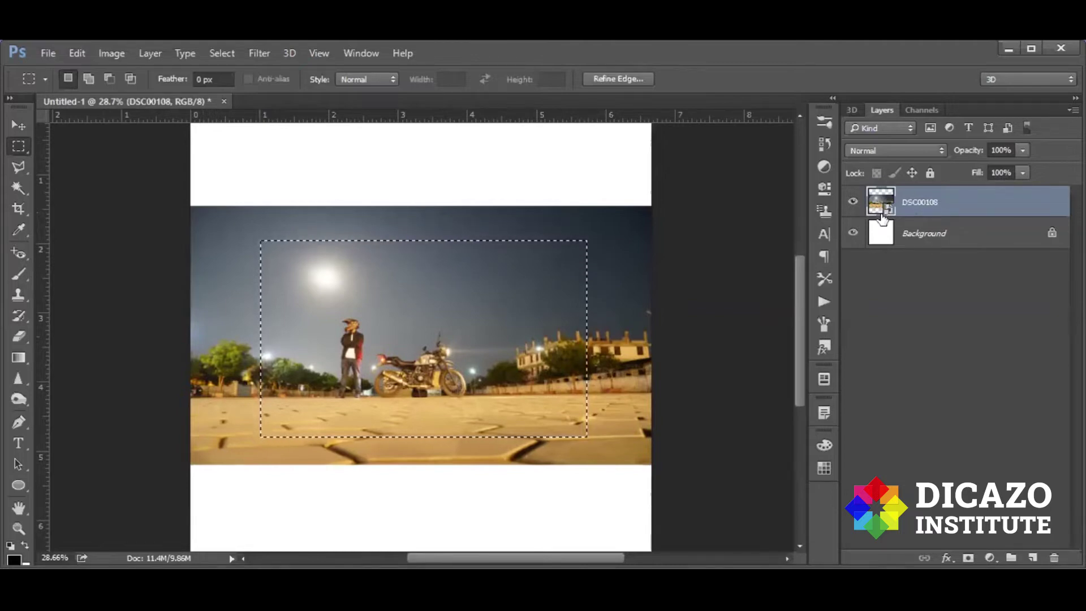
# - Duplicate the photo layer as DSC00108 copy and rasterize the copy
pyautogui.rightClick(917, 199)
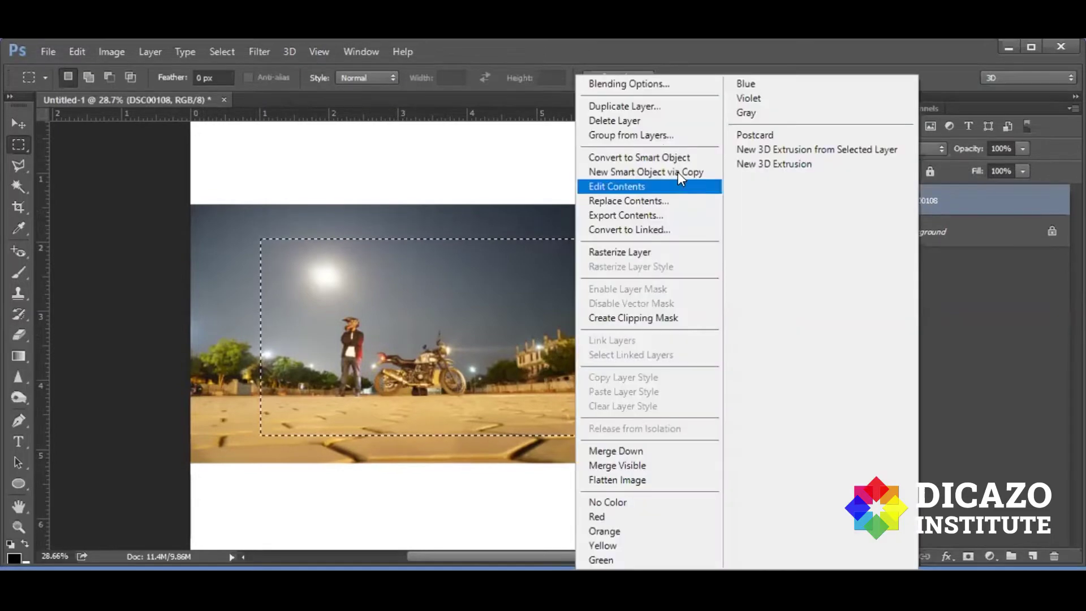
pyautogui.click(660, 111)
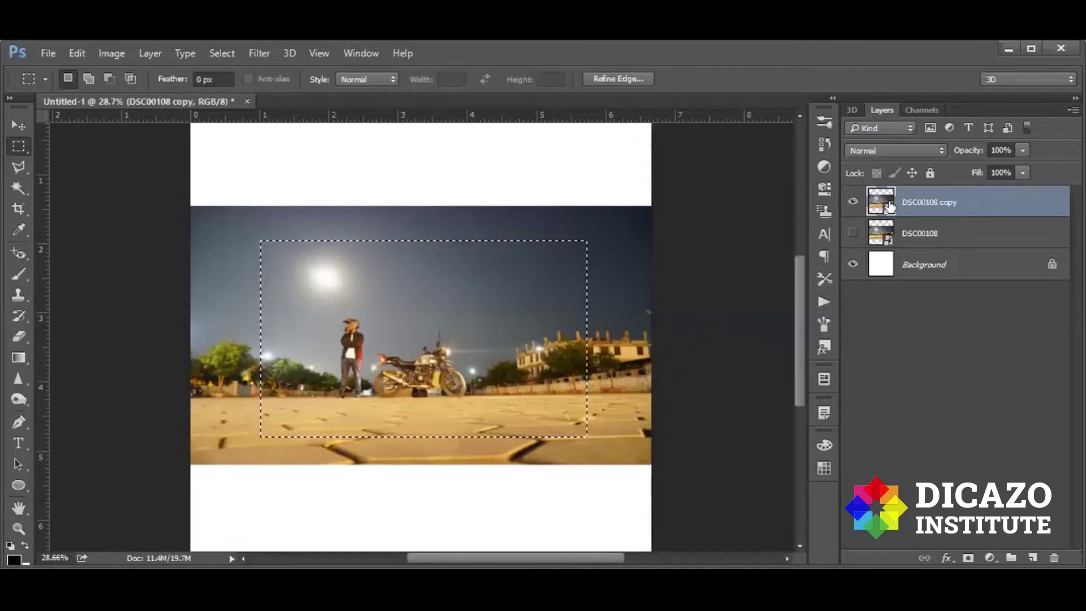
pyautogui.rightClick(931, 199)
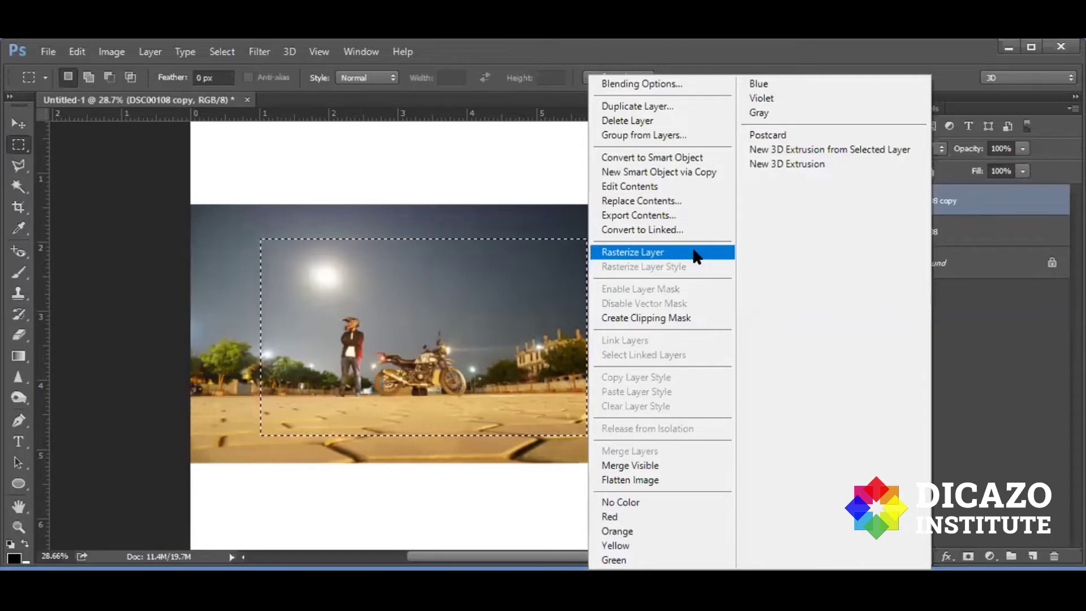
pyautogui.click(694, 252)
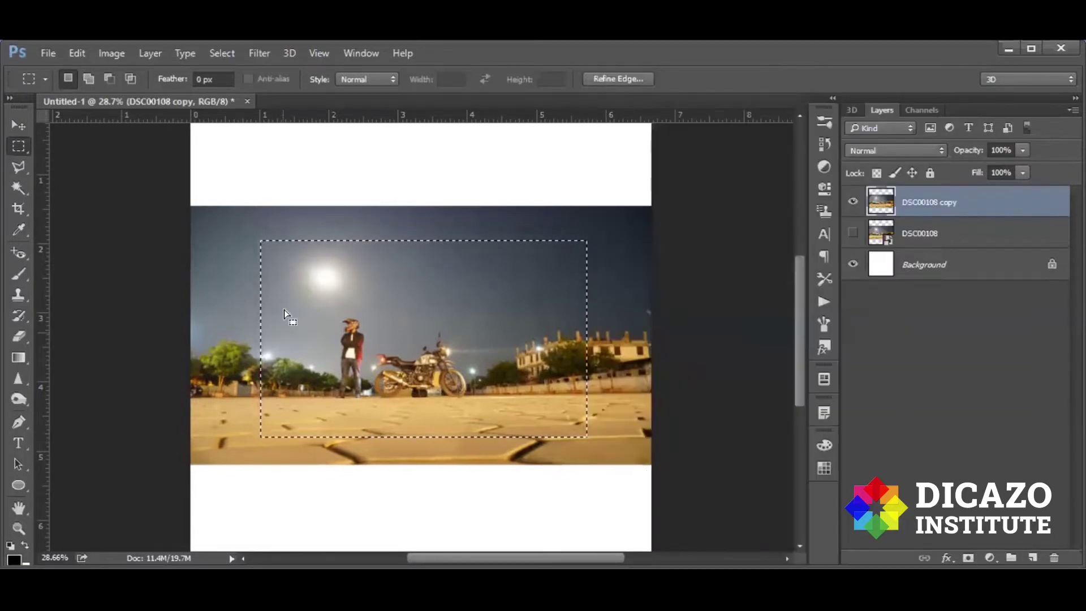
pyautogui.click(15, 275)
pyautogui.moveTo(368, 315)
pyautogui.mouseDown()
pyautogui.moveTo(319, 342)
pyautogui.moveTo(325, 283)
pyautogui.mouseUp()
pyautogui.moveTo(266, 255); pyautogui.dragTo(316, 243)
pyautogui.moveTo(543, 245)
pyautogui.mouseDown()
pyautogui.moveTo(438, 291)
pyautogui.moveTo(570, 285)
pyautogui.mouseUp()
pyautogui.moveTo(568, 364); pyautogui.dragTo(512, 431)
pyautogui.moveTo(412, 417)
pyautogui.mouseDown()
pyautogui.moveTo(318, 388)
pyautogui.moveTo(583, 309)
pyautogui.moveTo(371, 243)
pyautogui.moveTo(566, 357)
pyautogui.moveTo(515, 418)
pyautogui.moveTo(298, 287)
pyautogui.moveTo(266, 246)
pyautogui.mouseUp()
pyautogui.moveTo(271, 306); pyautogui.dragTo(526, 288)
pyautogui.moveTo(554, 382); pyautogui.dragTo(526, 424)
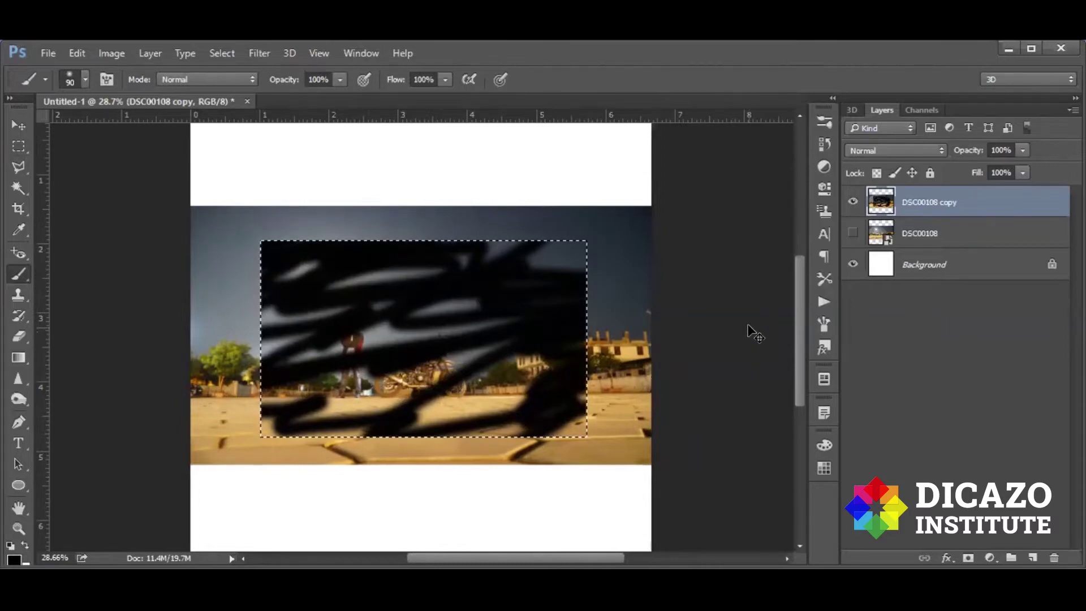
pyautogui.hotkey('ctrl', 'alt', 'z')
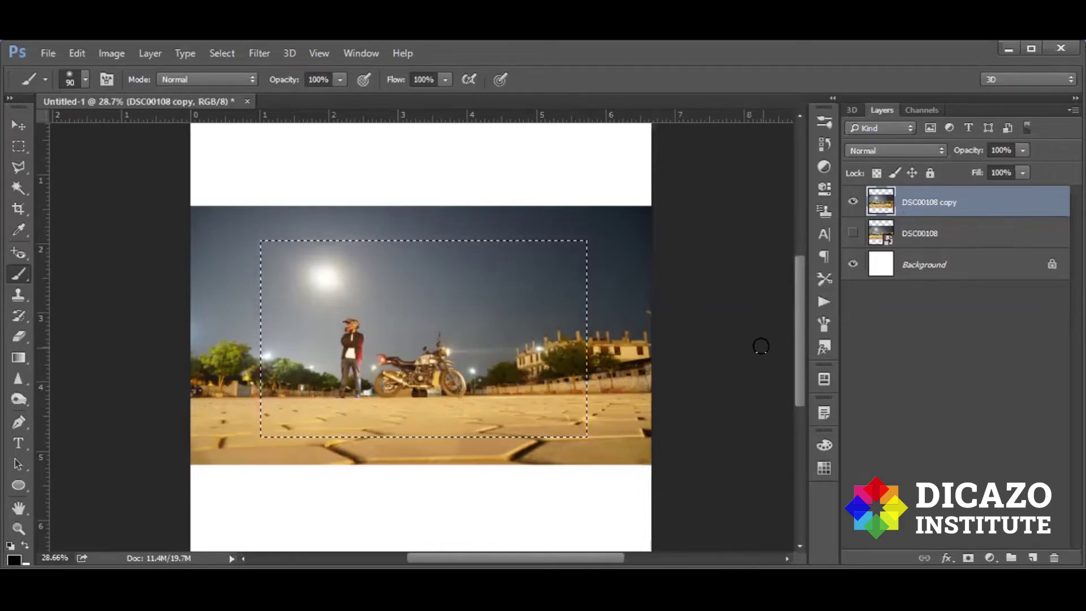
# - With DSC00108 copy selected, copy the selected area onto a new Layer 1 (Ctrl+J)
pyautogui.click(912, 235)
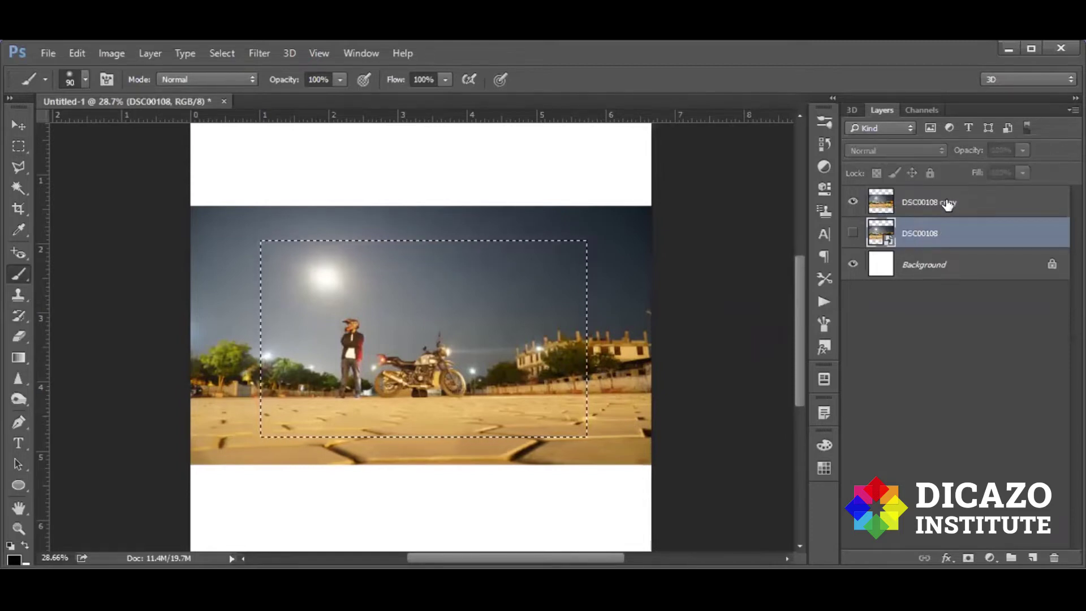
pyautogui.click(948, 203)
pyautogui.click(930, 235)
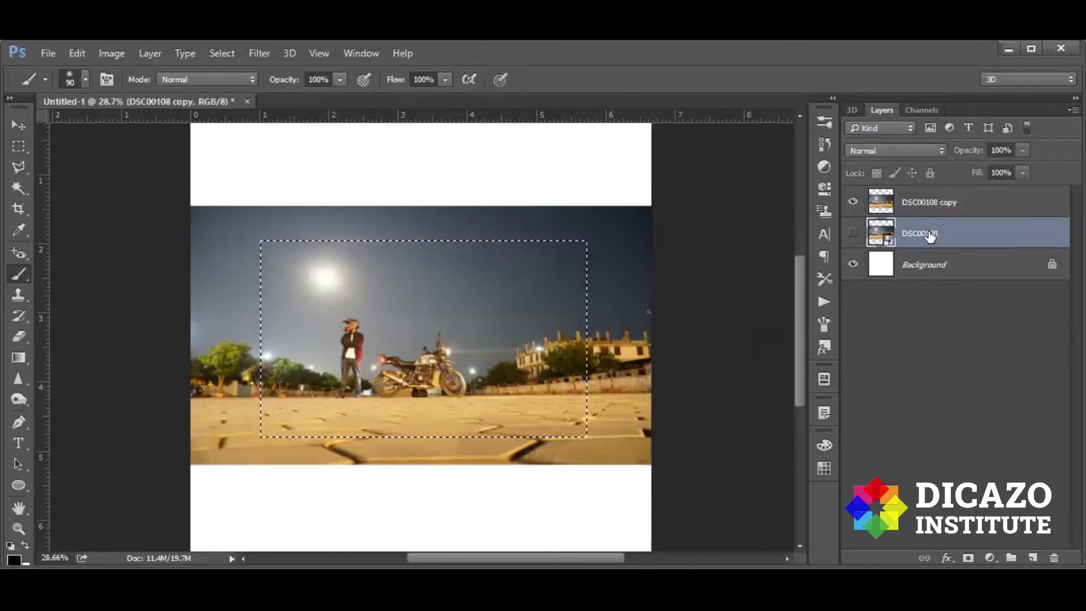
pyautogui.click(926, 205)
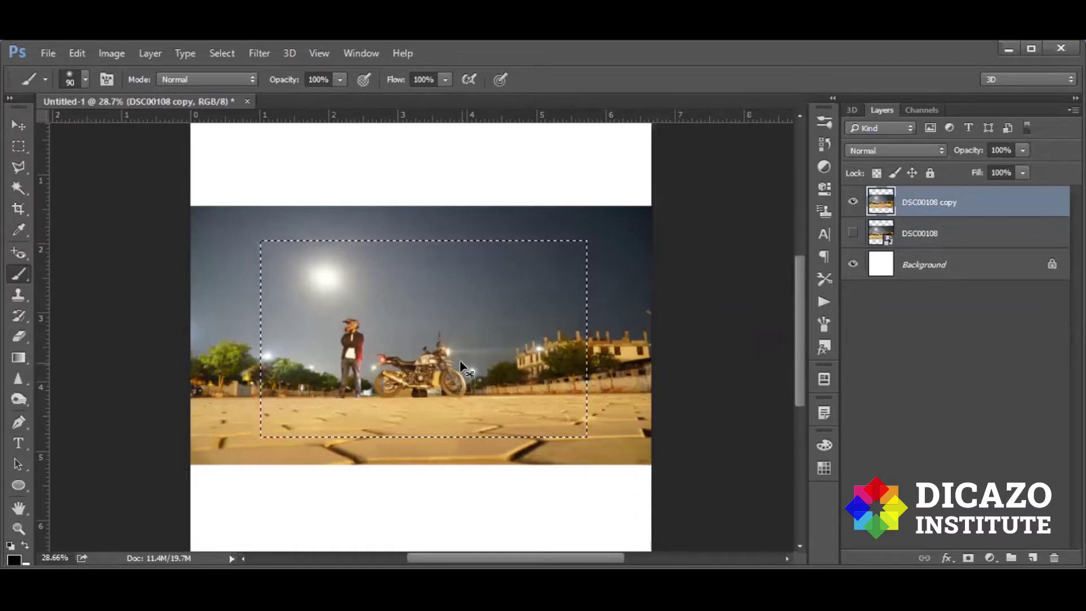
pyautogui.hotkey('ctrl', 'j')
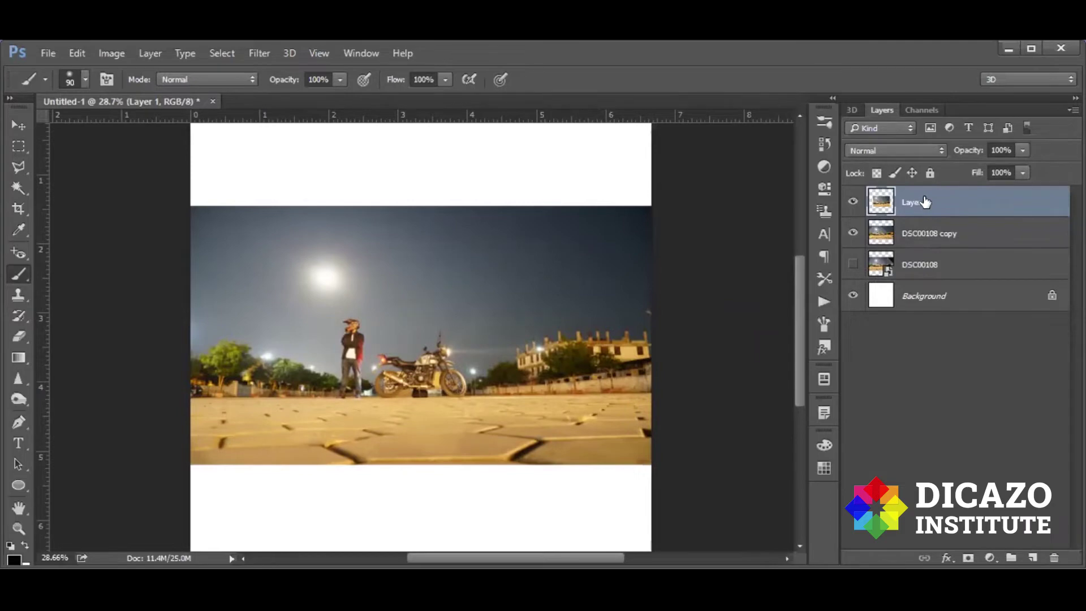
# - Nudge Layer 1 slightly up and right with the Move Tool, then hide it
pyautogui.click(20, 125)
pyautogui.moveTo(486, 371); pyautogui.dragTo(490, 368)
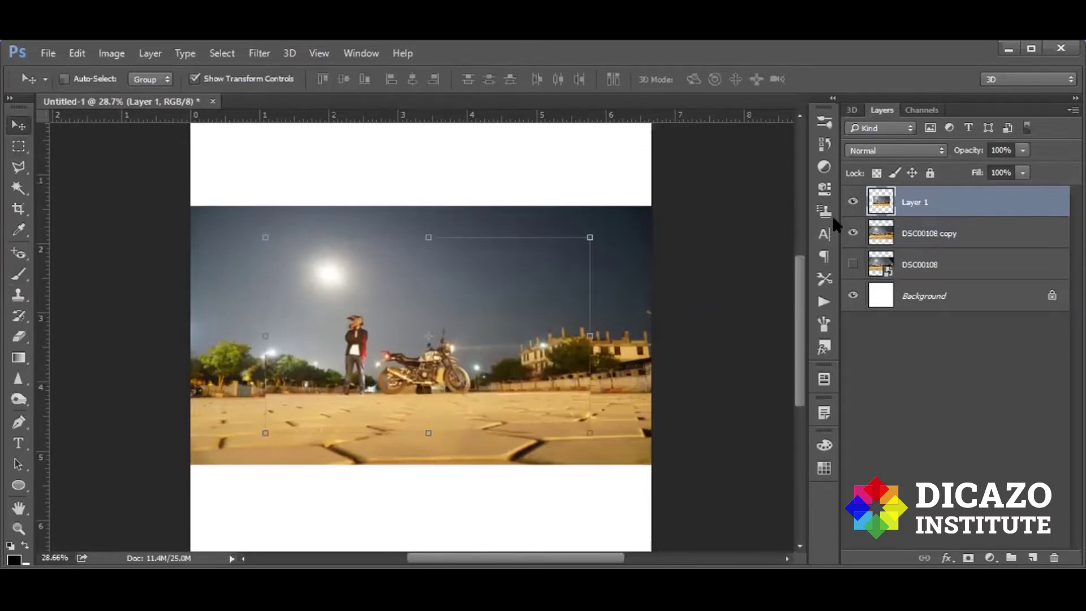
pyautogui.click(853, 202)
# - On DSC00108 copy, select the man and motorcycle and move them up-right, leaving a white hole
pyautogui.click(928, 237)
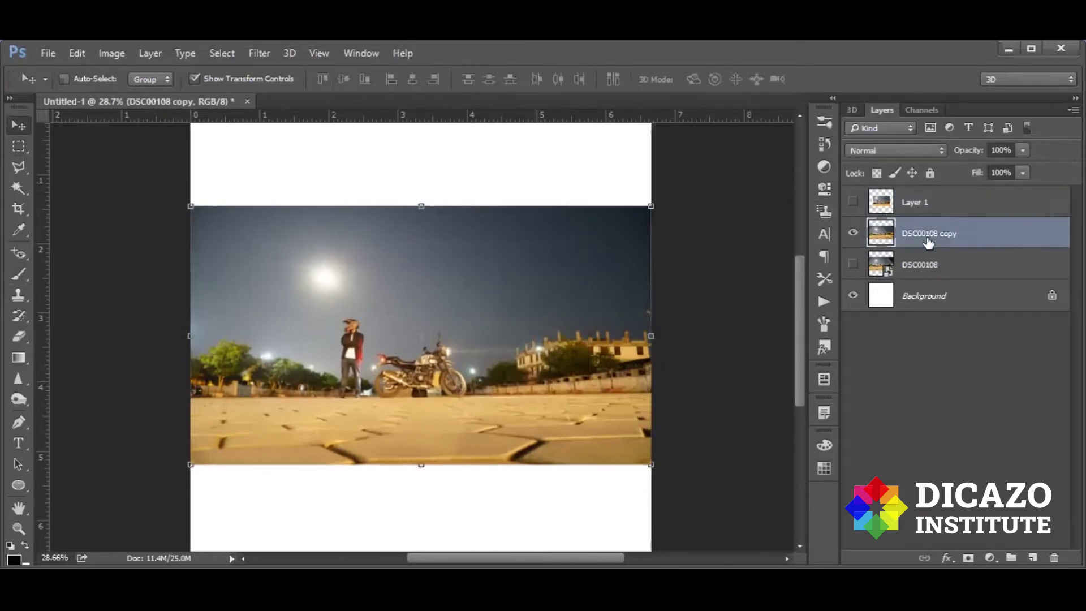
pyautogui.click(18, 147)
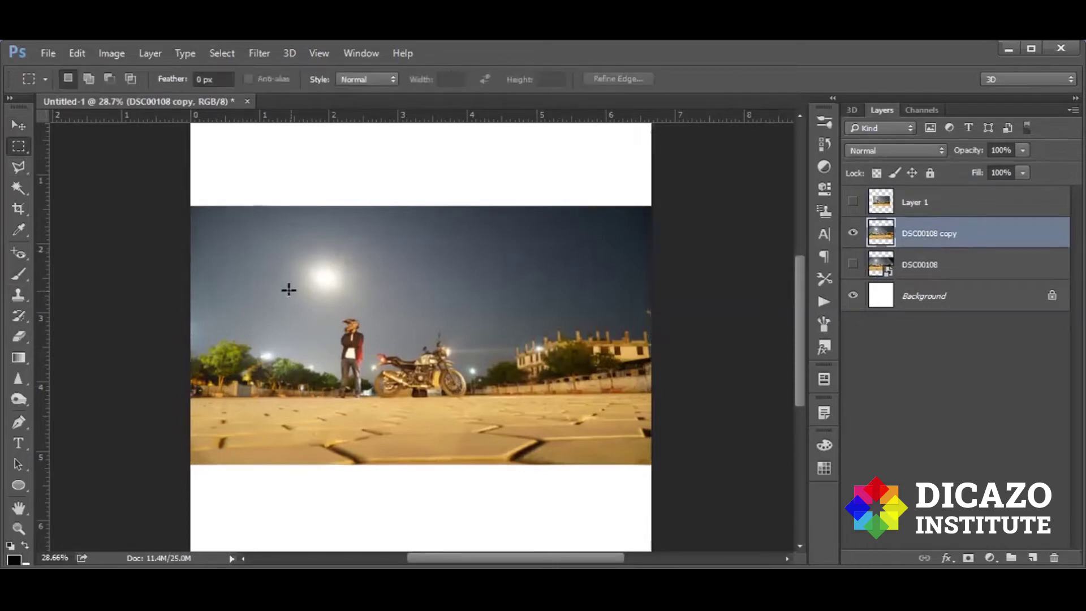
pyautogui.moveTo(296, 266)
pyautogui.mouseDown()
pyautogui.moveTo(430, 407)
pyautogui.moveTo(548, 428)
pyautogui.mouseUp()
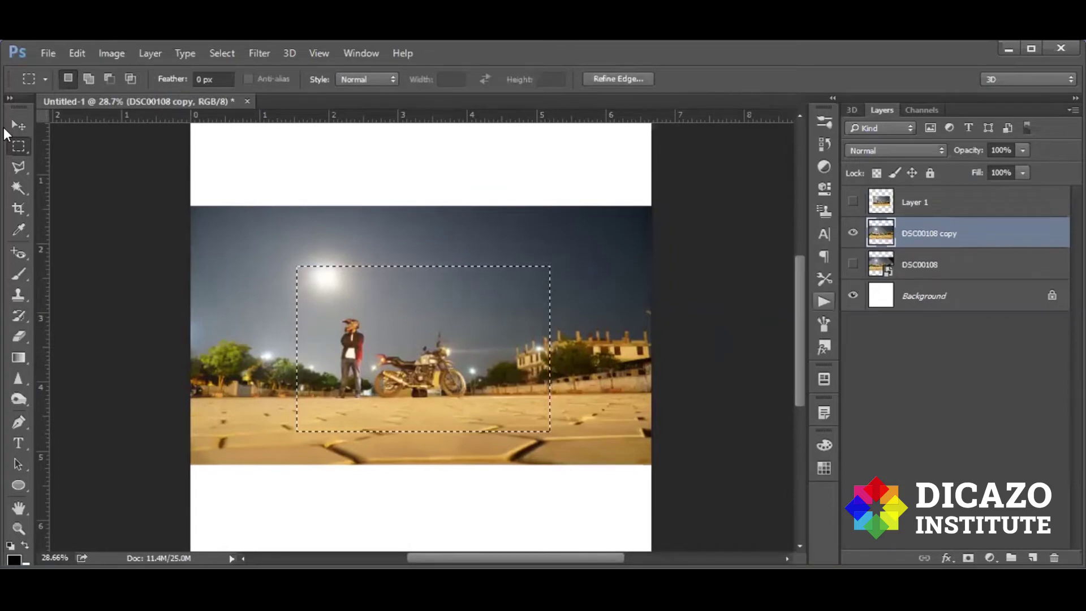
pyautogui.press('v')
pyautogui.moveTo(366, 370); pyautogui.dragTo(456, 268)
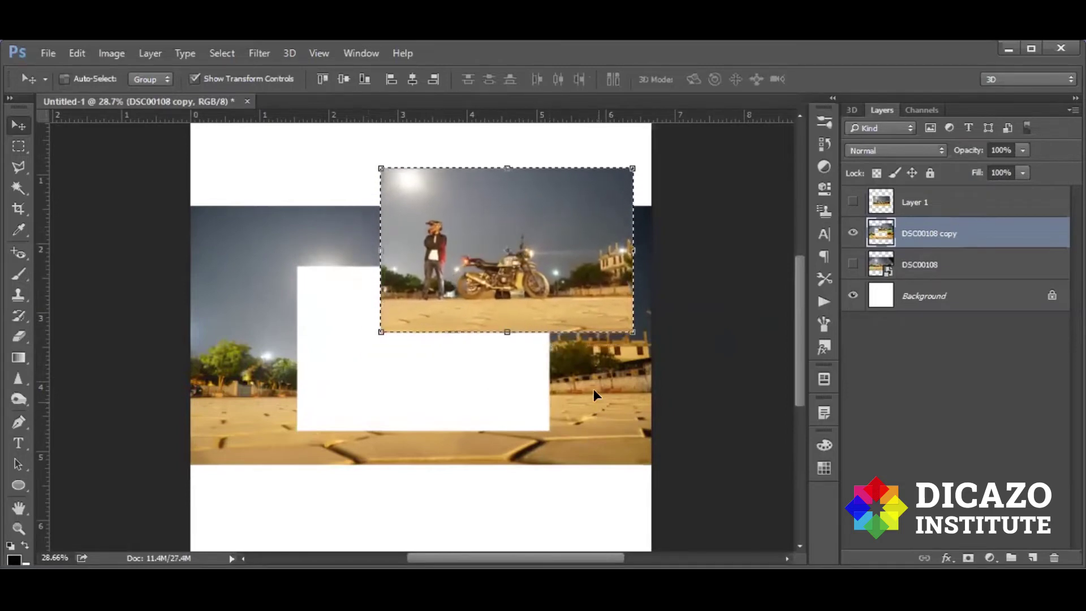
# - Undo the move, deselect, and close the Select menu without changes
pyautogui.hotkey('ctrl', 'z')
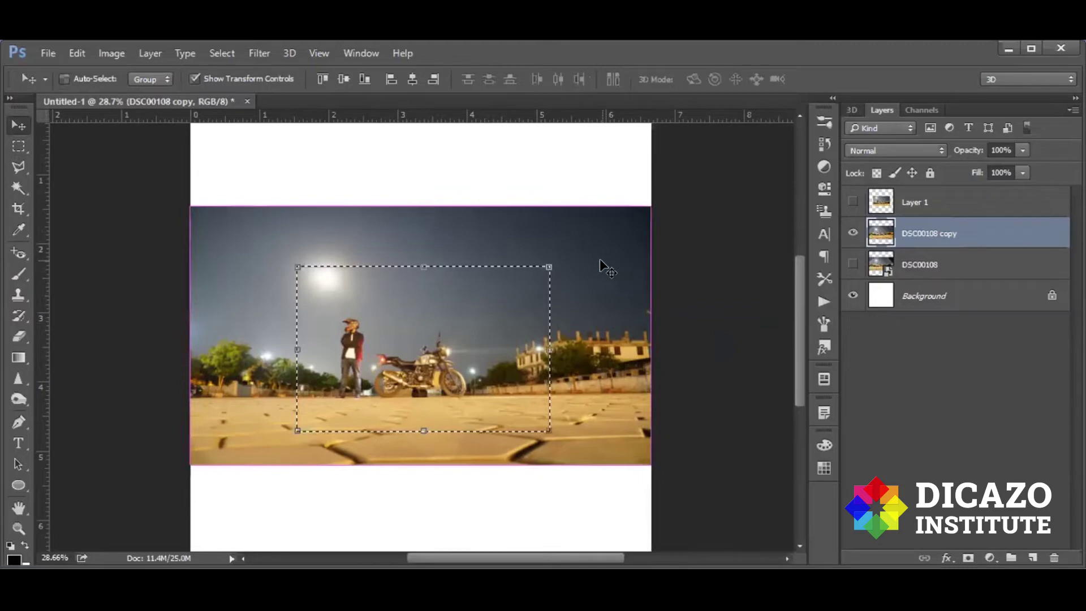
pyautogui.hotkey('ctrl', 'd')
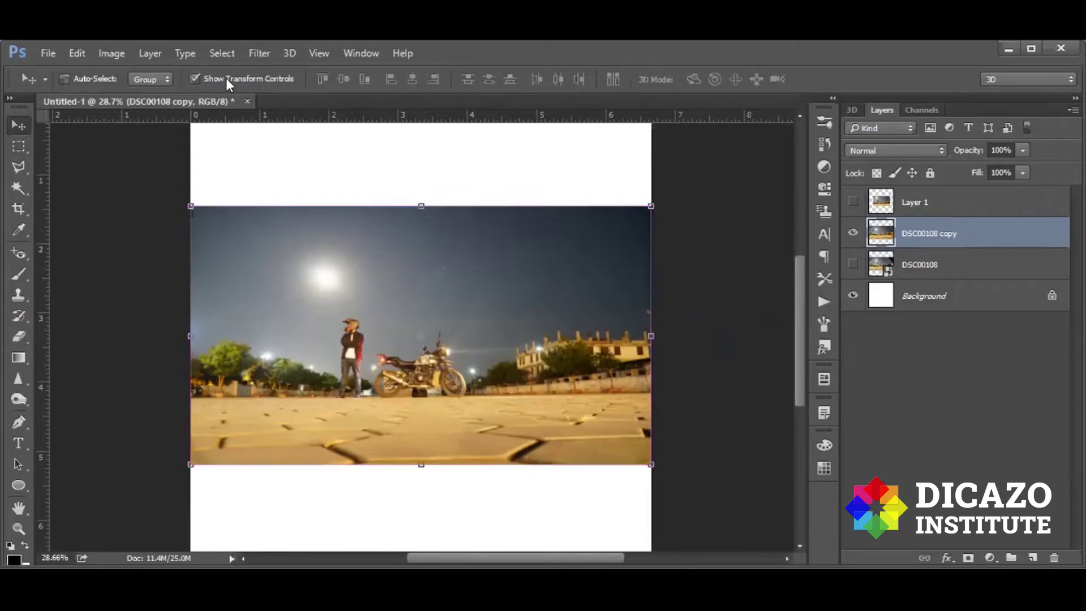
pyautogui.click(222, 54)
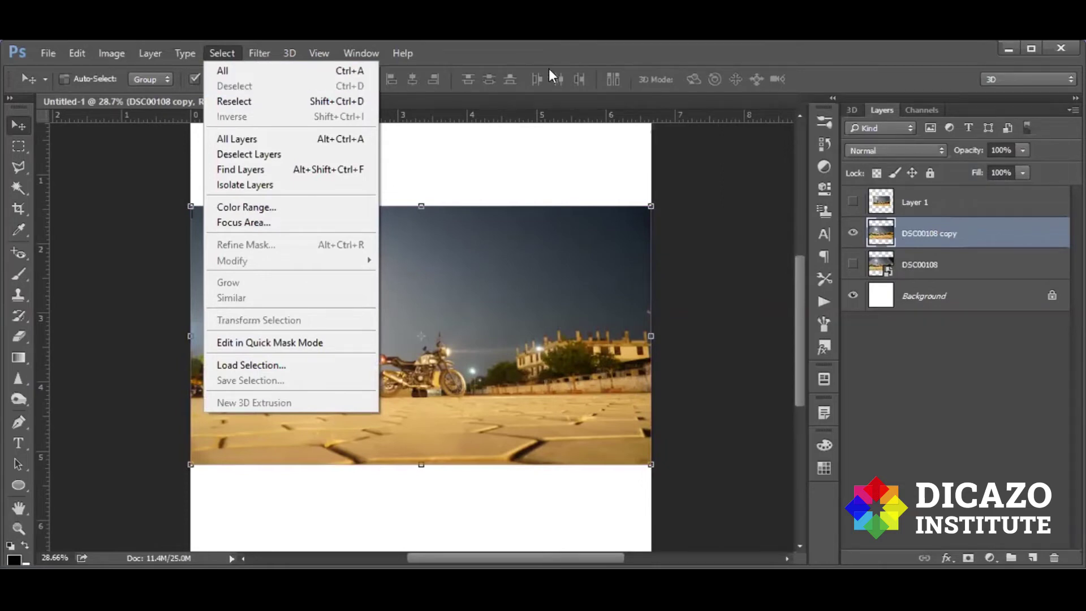
pyautogui.click(805, 73)
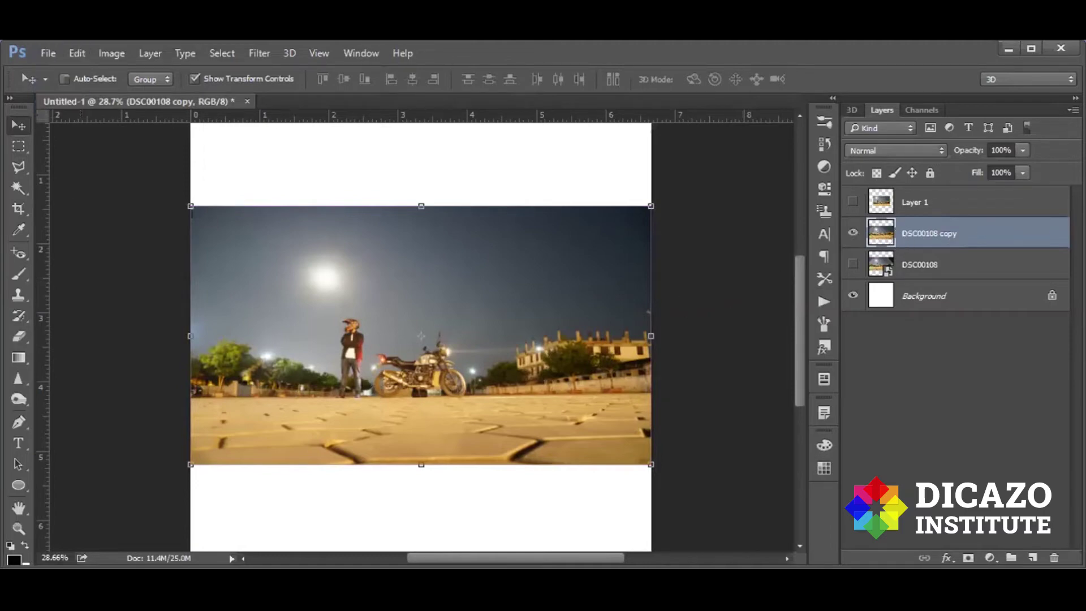
pyautogui.moveTo(11, 146); pyautogui.dragTo(111, 162)
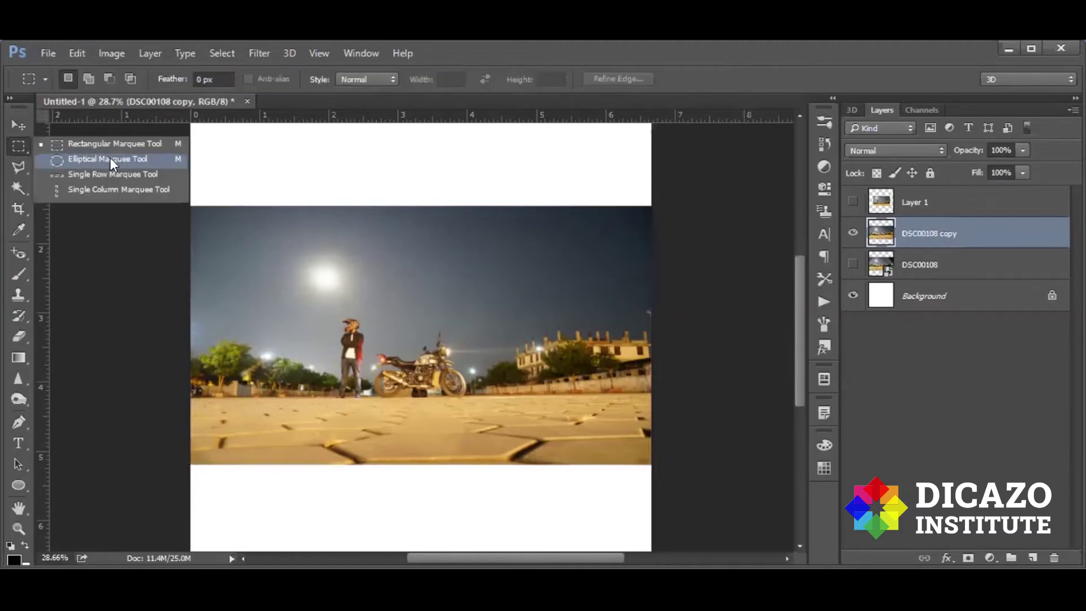
pyautogui.moveTo(294, 249); pyautogui.dragTo(615, 304)
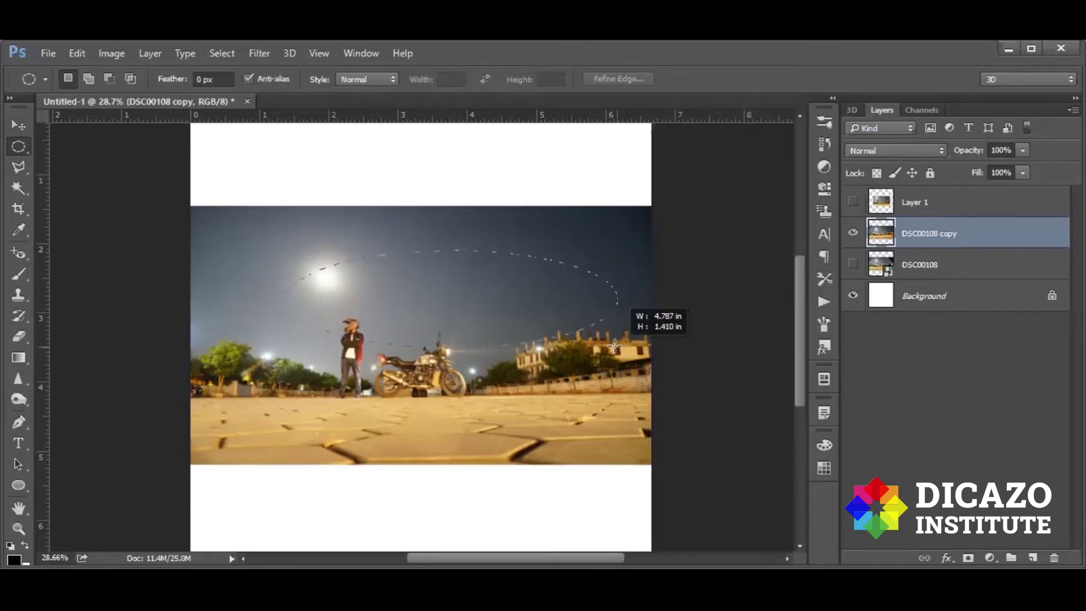
pyautogui.moveTo(615, 347); pyautogui.dragTo(503, 401)
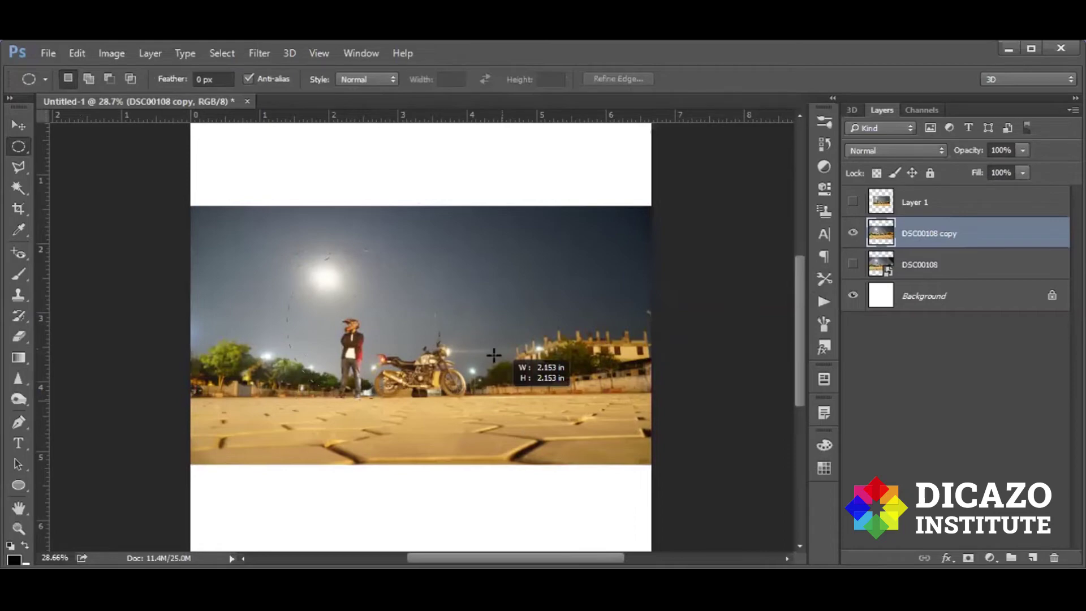
pyautogui.moveTo(583, 447); pyautogui.dragTo(590, 435)
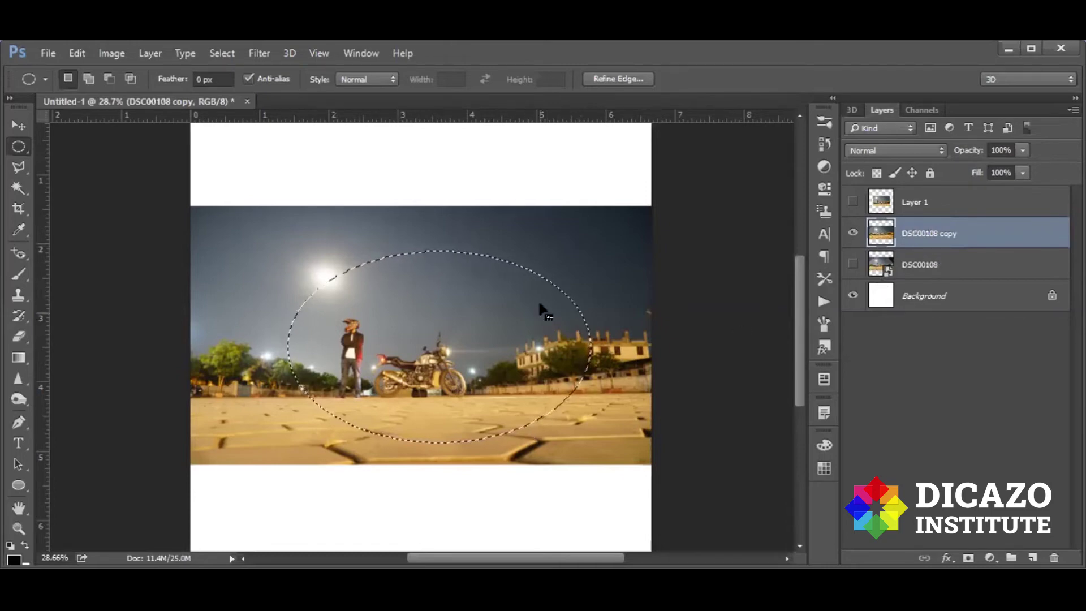
pyautogui.click(905, 266)
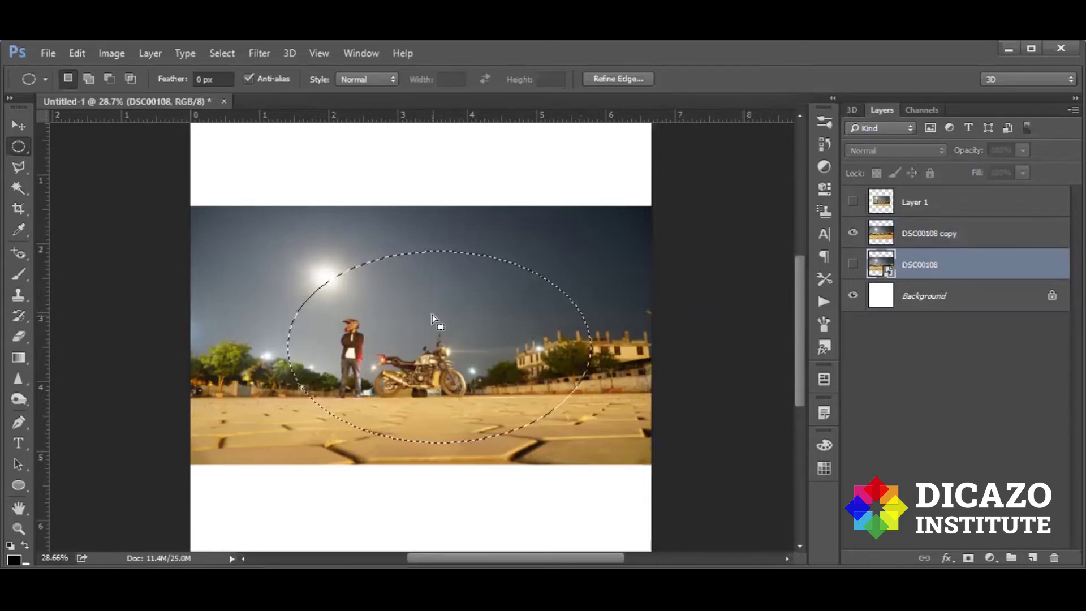
pyautogui.click(920, 297)
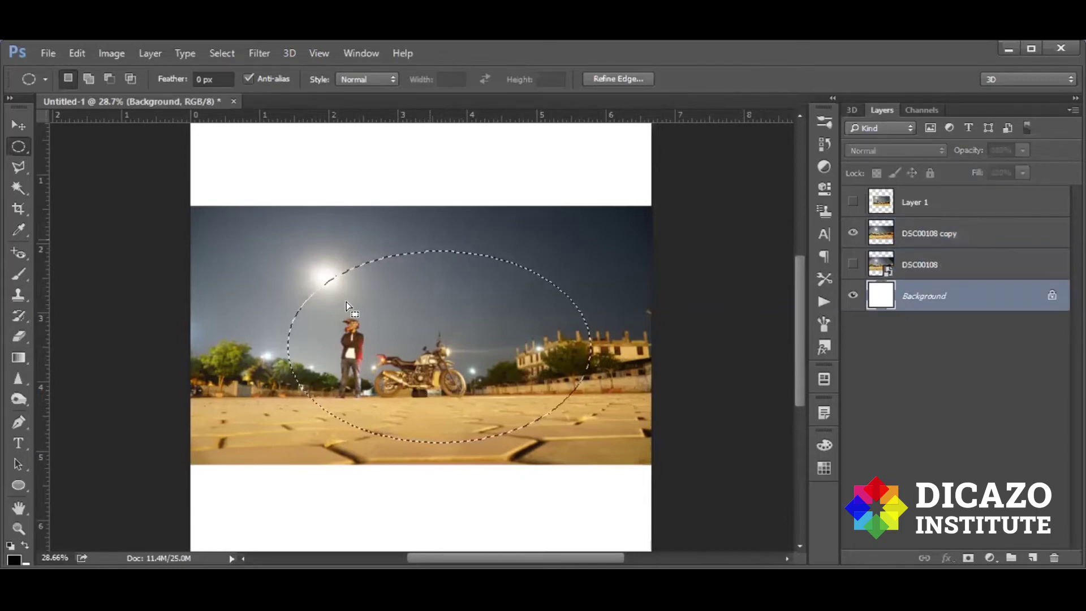
pyautogui.click(929, 204)
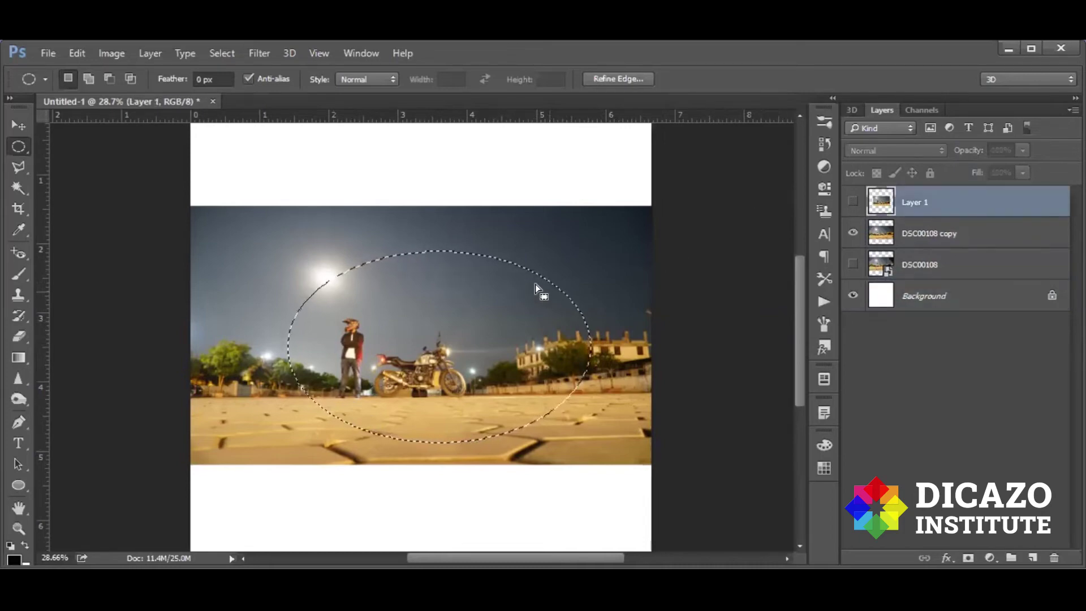
pyautogui.click(943, 250)
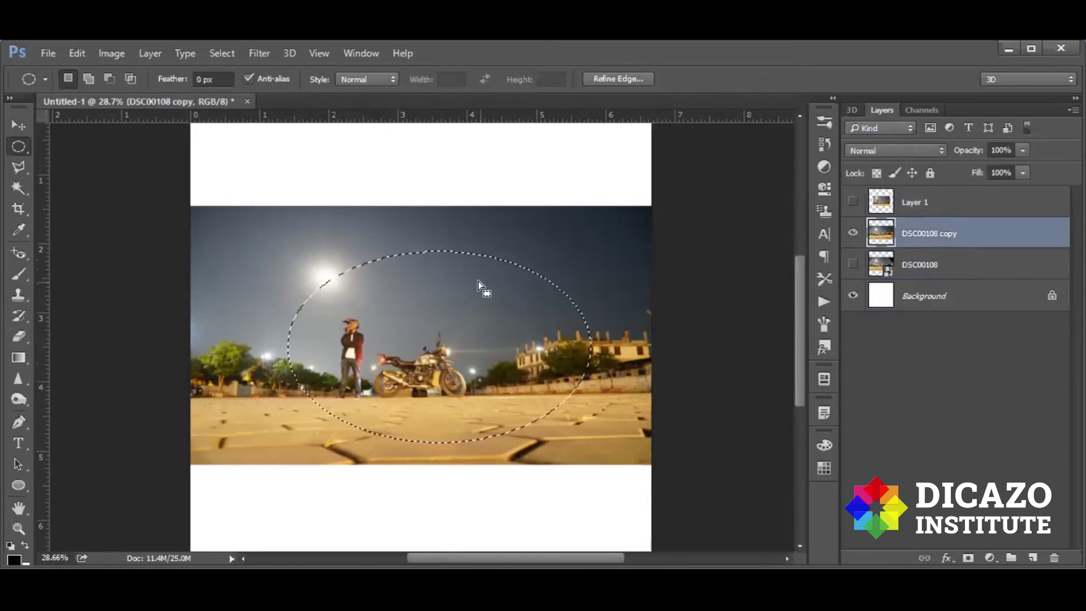
pyautogui.hotkey('ctrl', 'd')
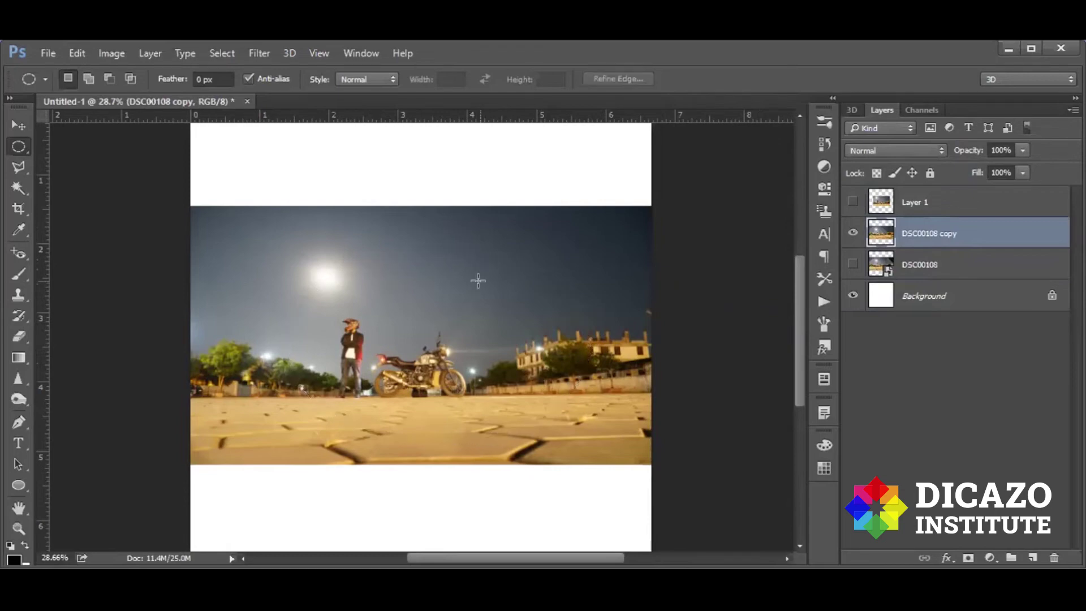
# - Switch to the Single Row Marquee Tool from the marquee tool list
pyautogui.rightClick(8, 145)
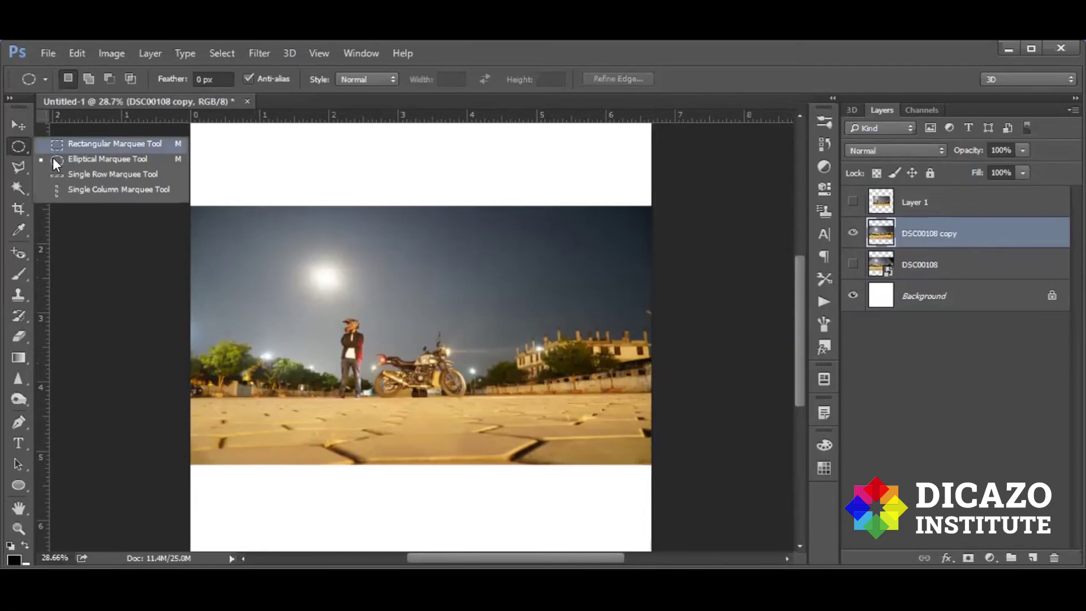
pyautogui.click(100, 175)
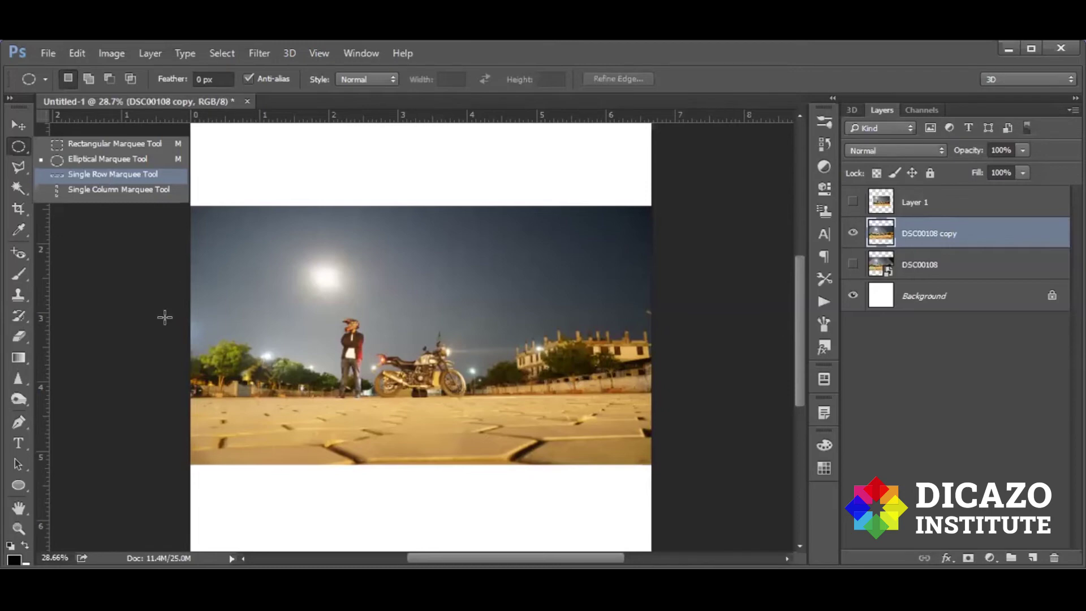
pyautogui.click(456, 277)
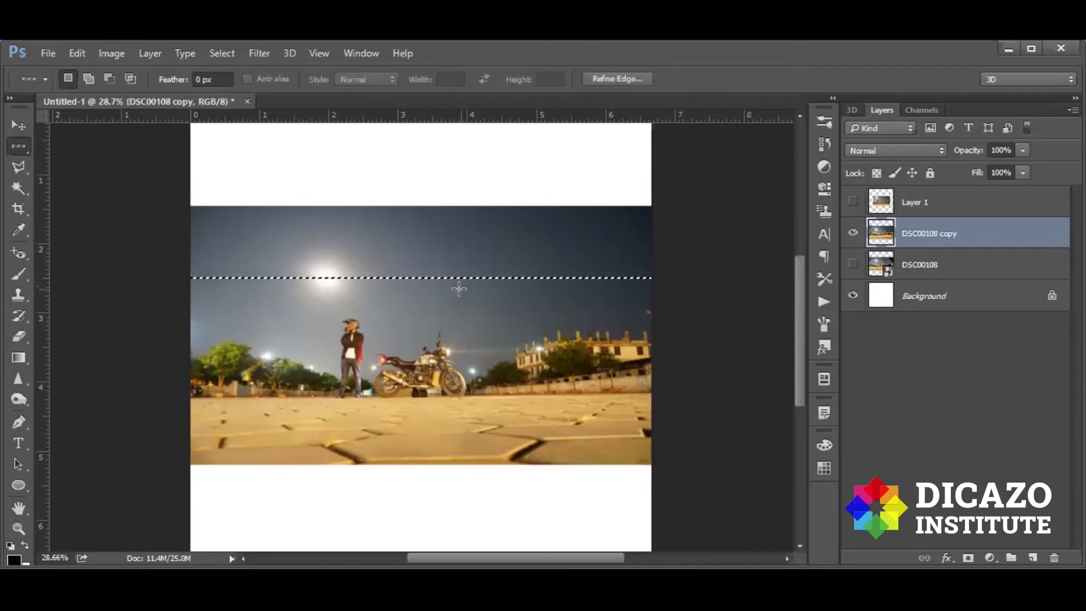
pyautogui.scroll(1, 458, 278)
pyautogui.scroll(1, 458, 278)
pyautogui.scroll(1, 455, 277)
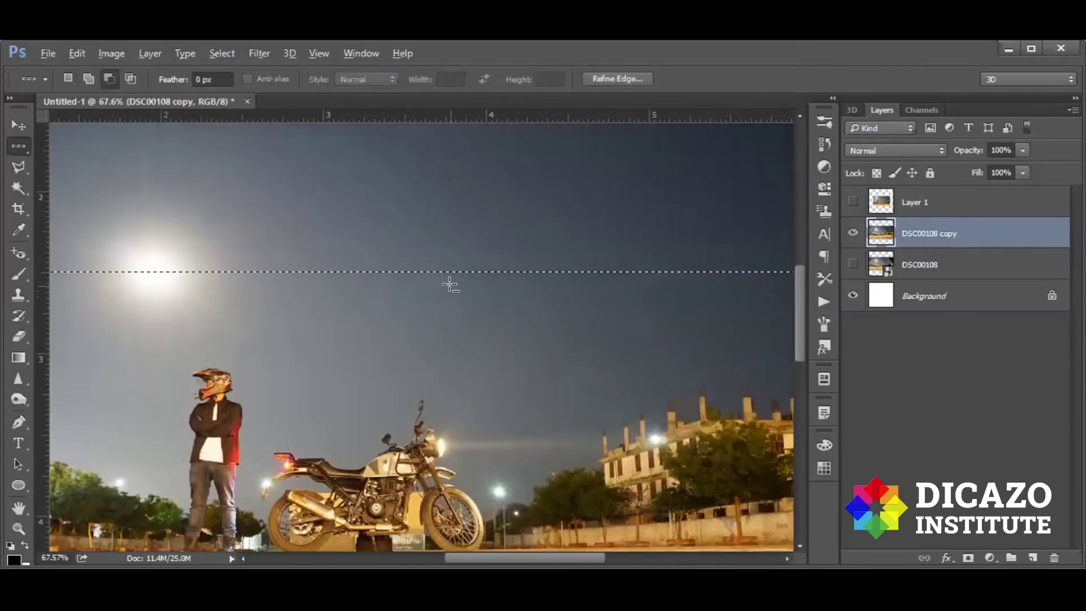
pyautogui.scroll(1, 452, 274)
pyautogui.scroll(1, 449, 271)
pyautogui.scroll(1, 450, 270)
pyautogui.scroll(1, 450, 271)
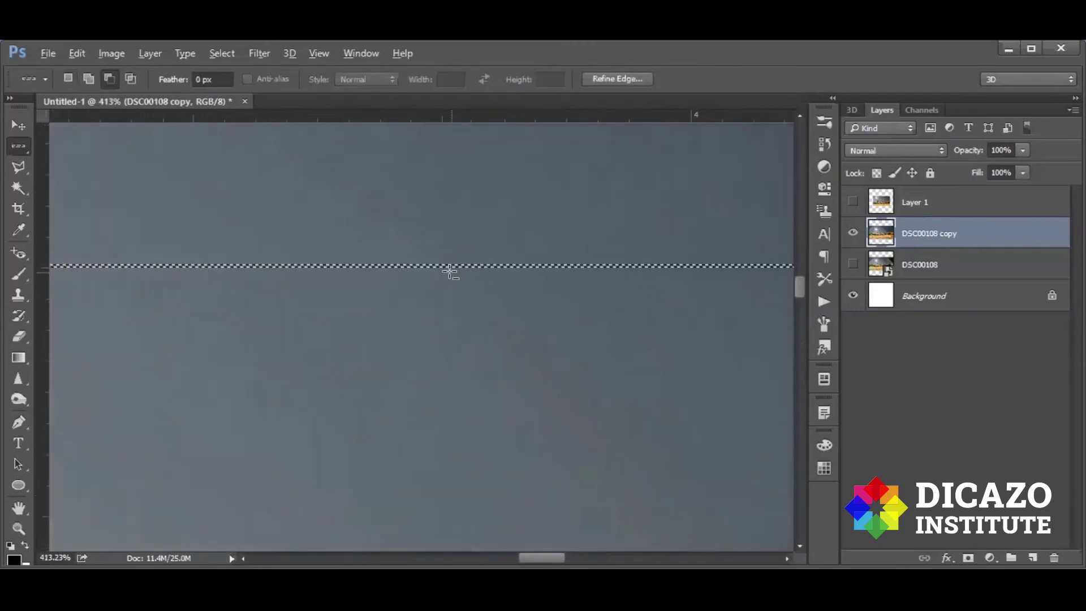
pyautogui.scroll(1, 449, 271)
pyautogui.scroll(1, 450, 271)
pyautogui.scroll(2, 449, 271)
pyautogui.scroll(1, 451, 267)
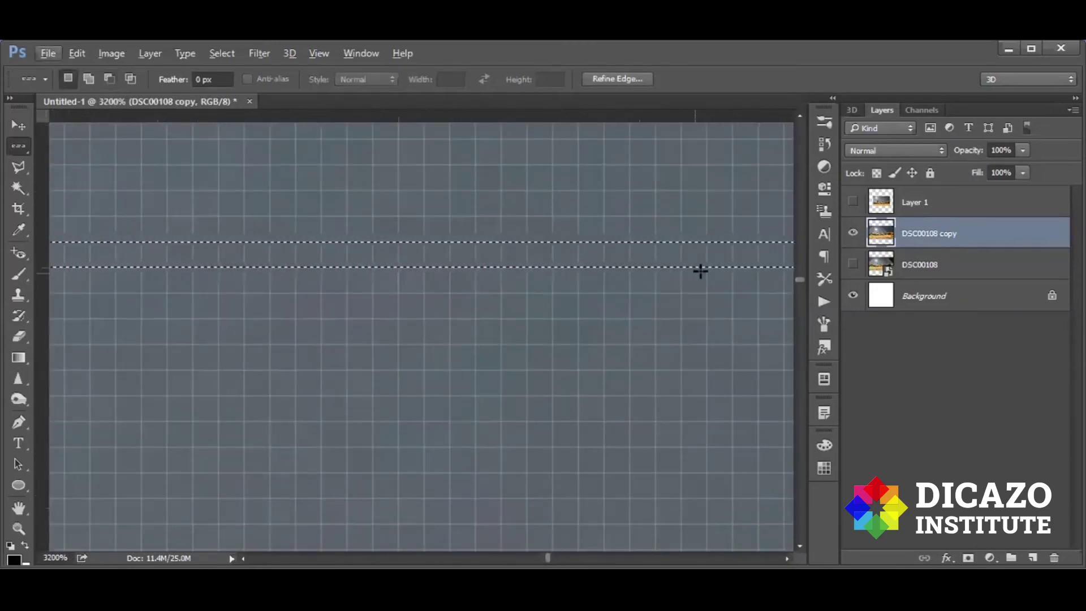
pyautogui.scroll(-2, 499, 279)
pyautogui.scroll(-1, 388, 262)
pyautogui.scroll(-1, 427, 273)
pyautogui.scroll(2, 482, 281)
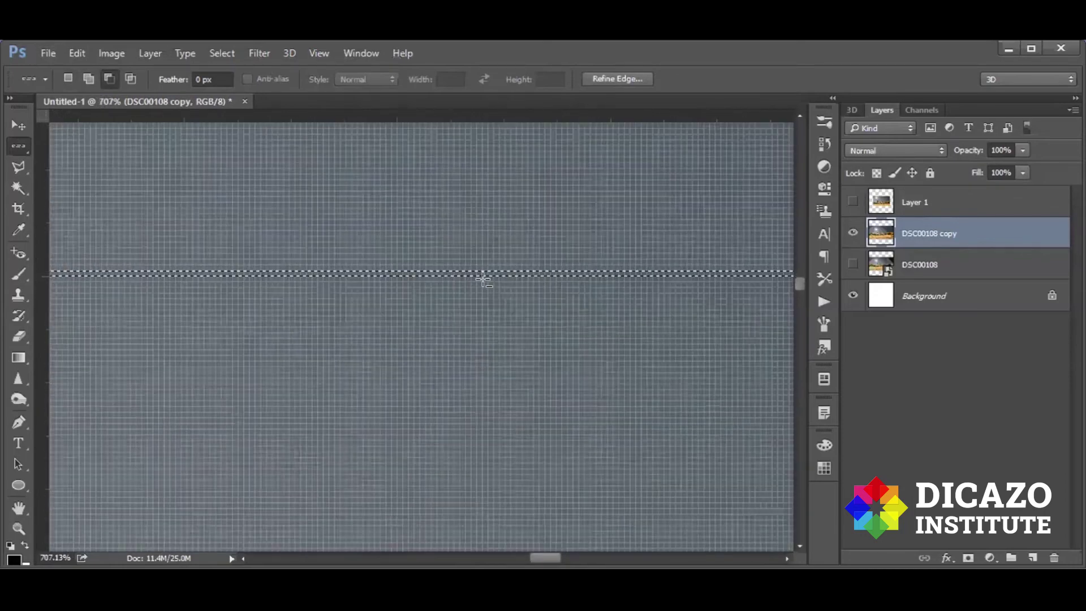
pyautogui.scroll(1, 447, 282)
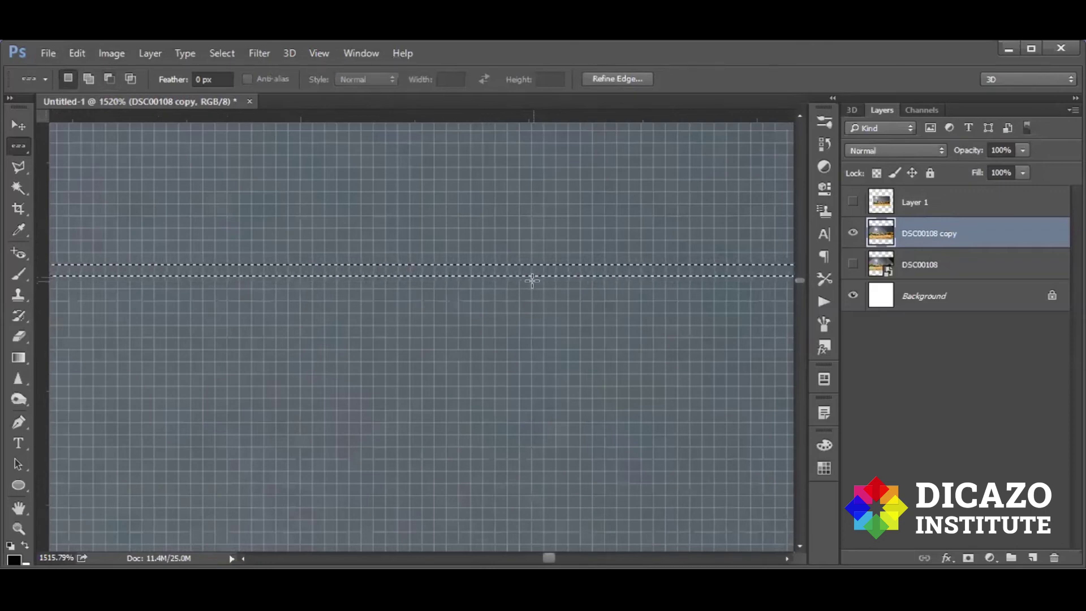
pyautogui.press('Delete')
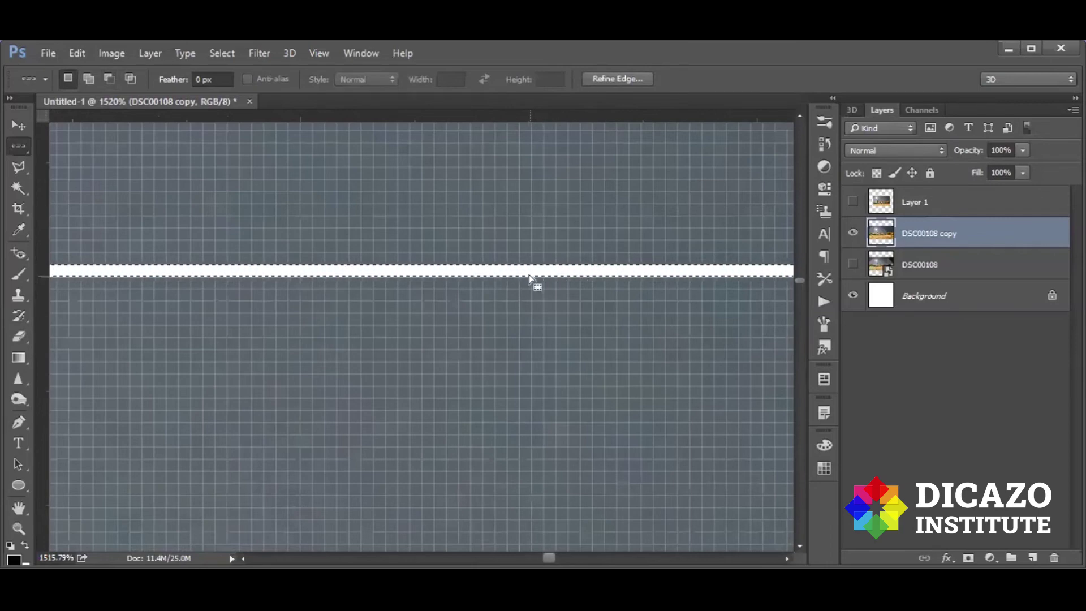
pyautogui.hotkey('ctrl', 'z')
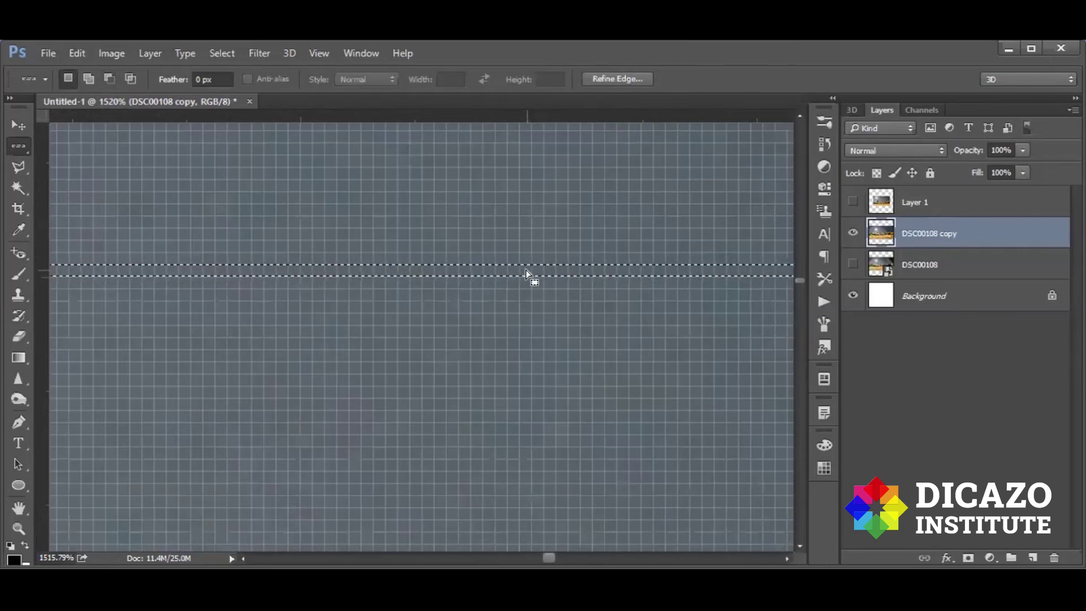
pyautogui.scroll(-3, 524, 333)
pyautogui.scroll(-4, 525, 331)
pyautogui.scroll(-3, 525, 325)
pyautogui.scroll(-4, 525, 323)
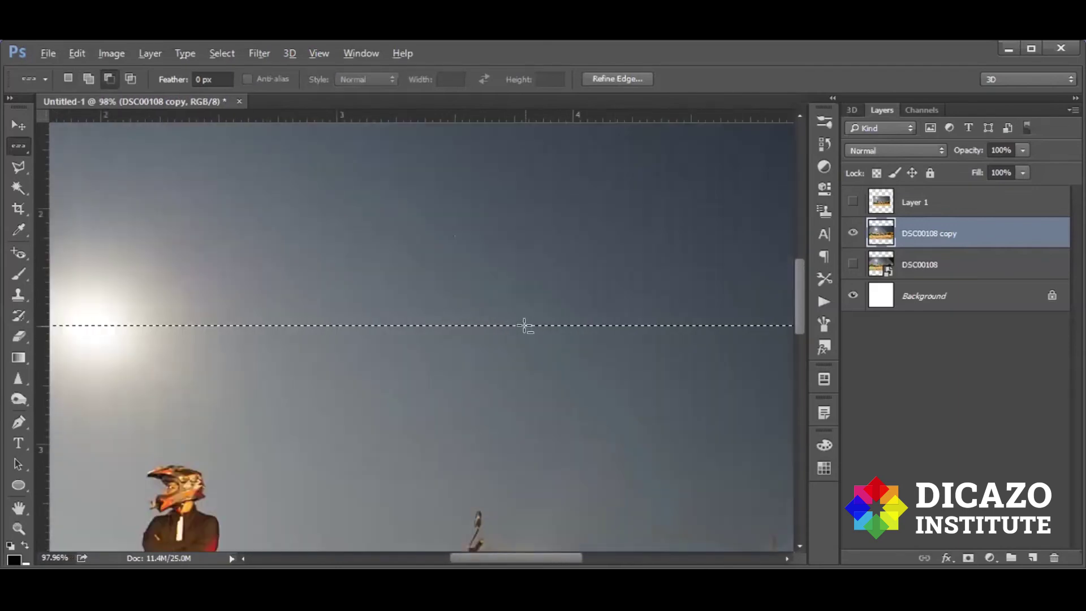
pyautogui.scroll(-3, 524, 323)
pyautogui.hotkey('ctrl', 'd')
# - Use the Single Column Marquee Tool to select a one-pixel column right of the front wheel
pyautogui.scroll(-3, 527, 304)
pyautogui.scroll(-1, 543, 328)
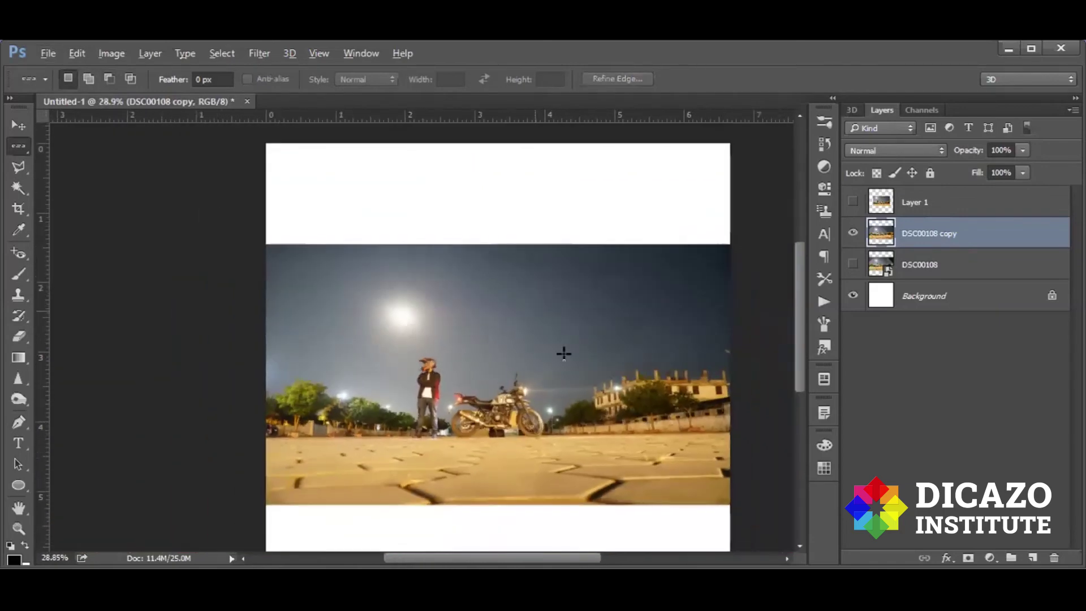
pyautogui.scroll(1, 718, 430)
pyautogui.scroll(1, 718, 430)
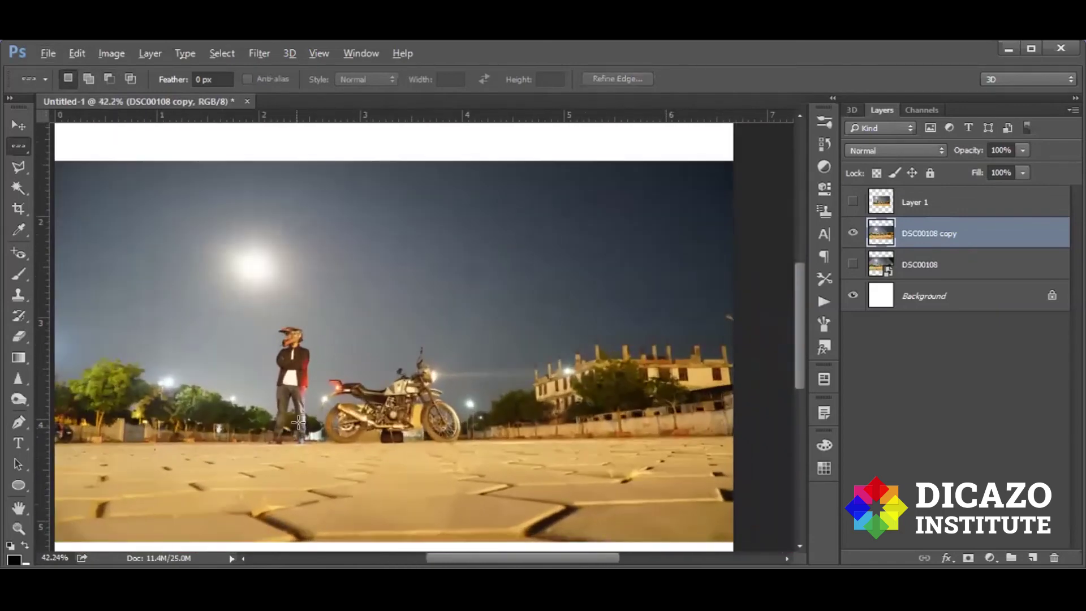
pyautogui.scroll(1, 352, 256)
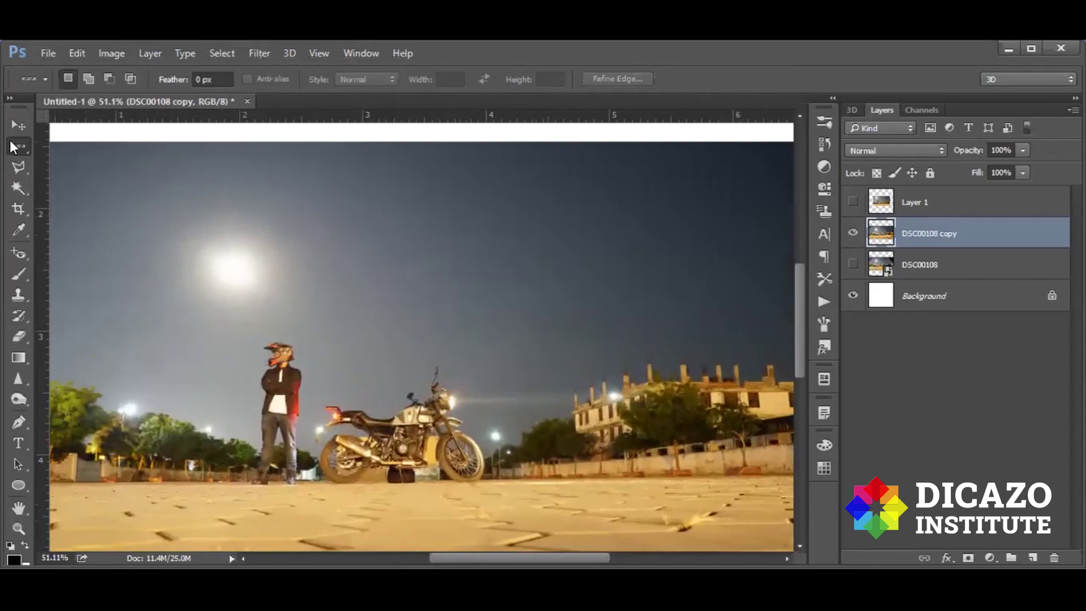
pyautogui.rightClick(19, 146)
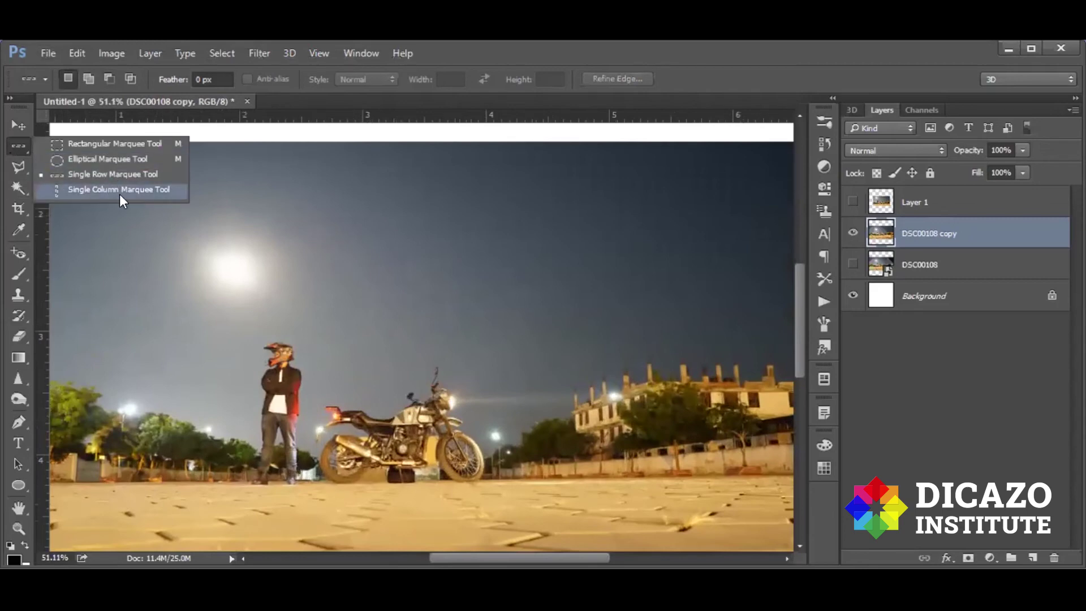
pyautogui.click(120, 190)
pyautogui.click(489, 285)
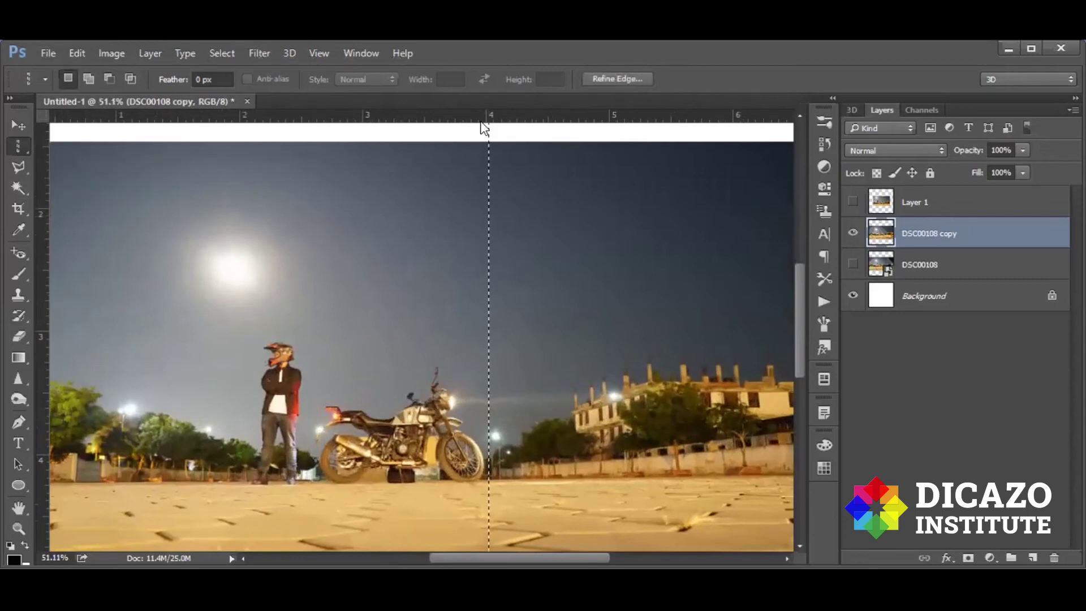
# - Zoom in to inspect the one-pixel column selection, zoom back out, and deselect it
pyautogui.scroll(3, 487, 396)
pyautogui.scroll(2, 487, 396)
pyautogui.scroll(2, 500, 367)
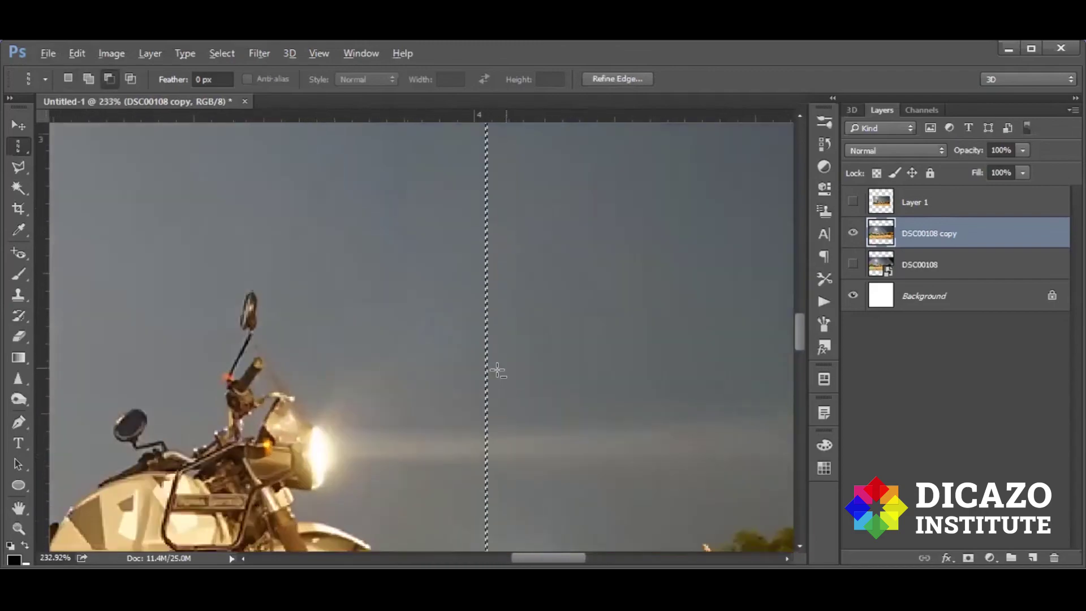
pyautogui.scroll(2, 497, 367)
pyautogui.scroll(2, 495, 367)
pyautogui.scroll(1, 456, 365)
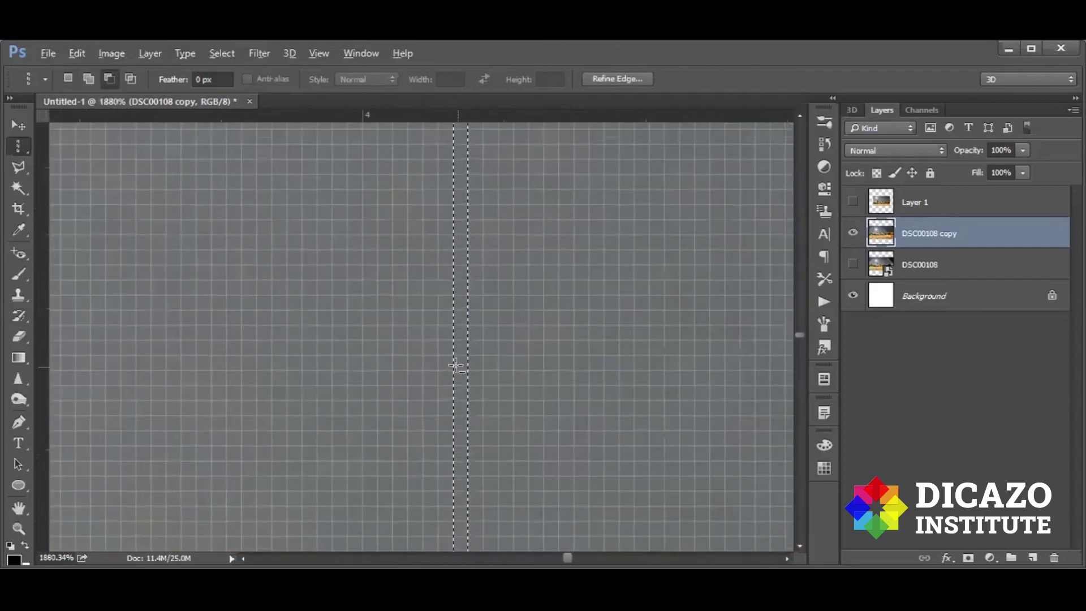
pyautogui.scroll(-1, 453, 355)
pyautogui.scroll(-2, 453, 355)
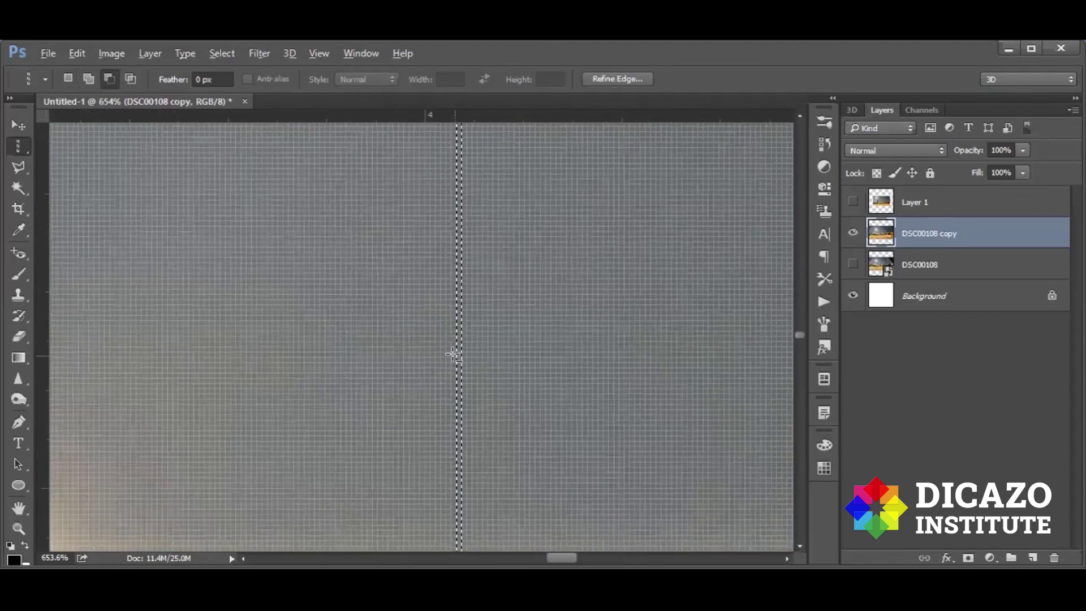
pyautogui.scroll(-4, 453, 355)
pyautogui.scroll(-2, 453, 355)
pyautogui.scroll(-3, 453, 355)
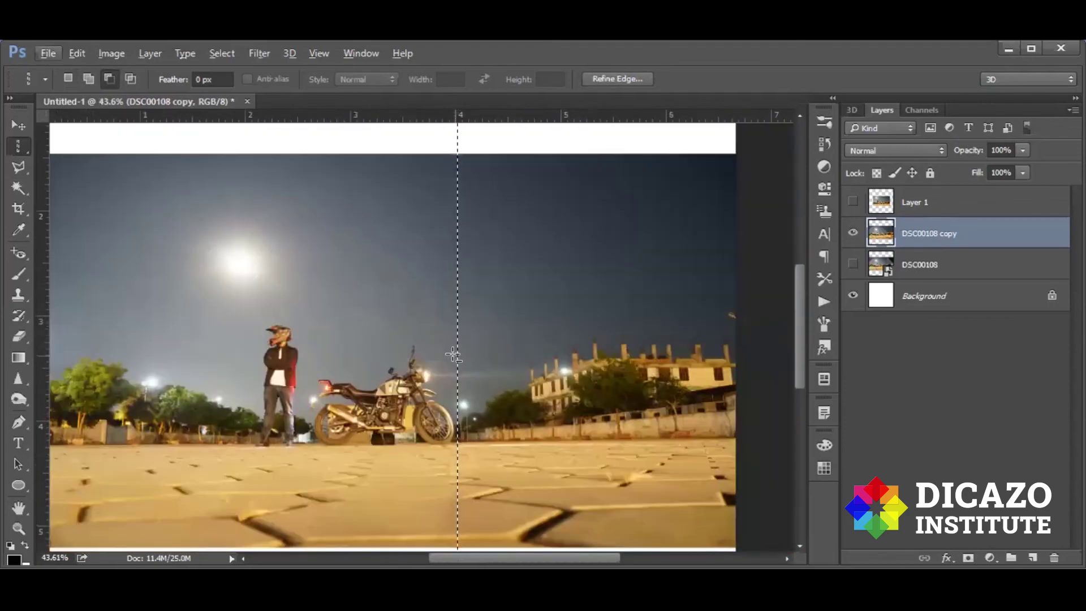
pyautogui.press('alt')
pyautogui.hotkey('ctrl', 'd')
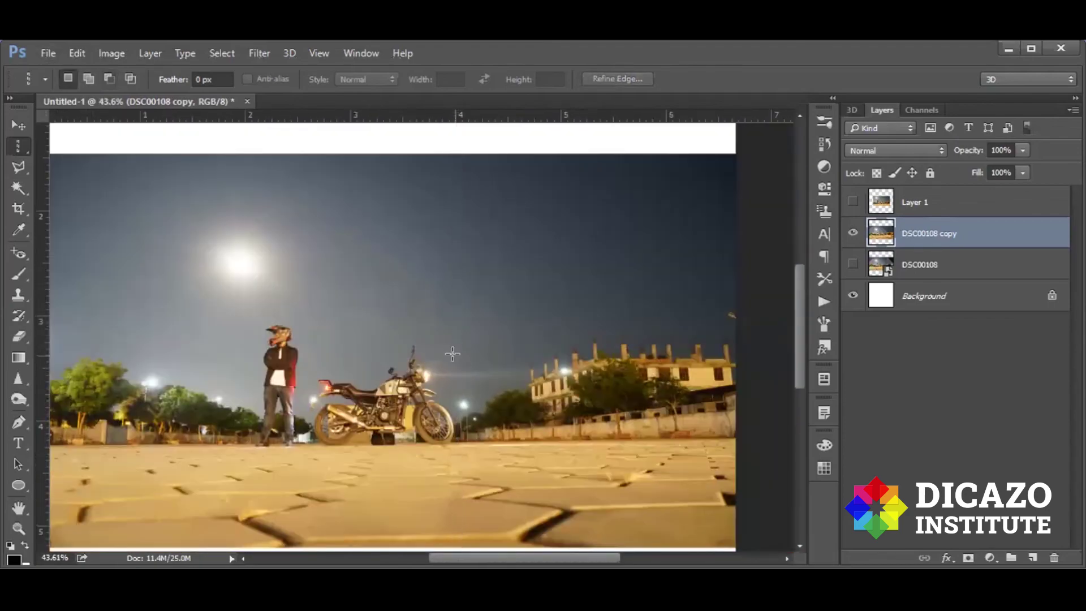
pyautogui.scroll(-2, 512, 370)
pyautogui.scroll(1, 426, 393)
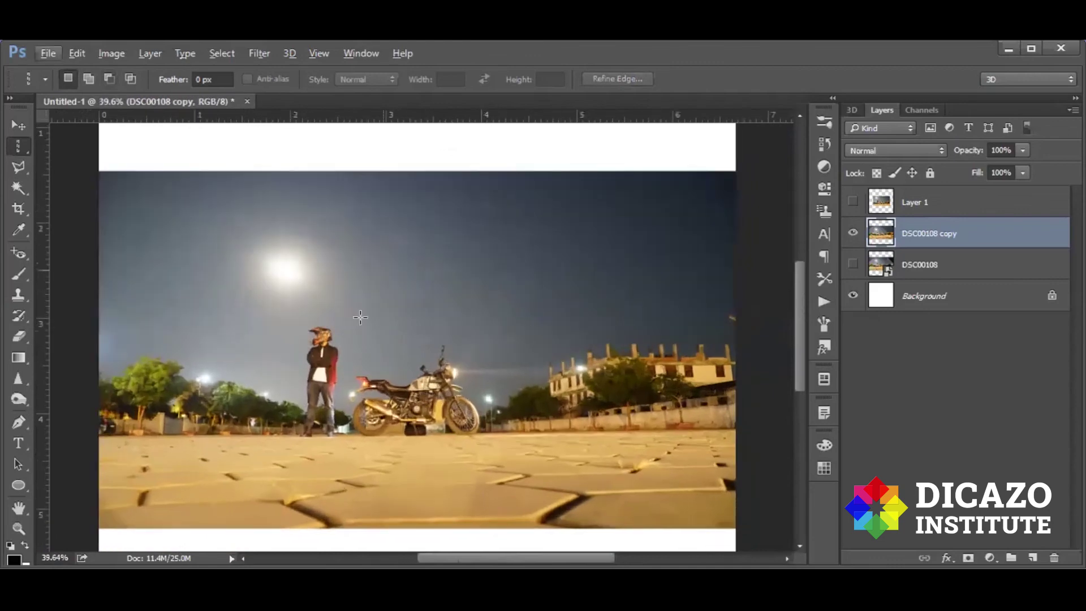
# - Show the marquee tool flyout from the toolbar
pyautogui.rightClick(9, 142)
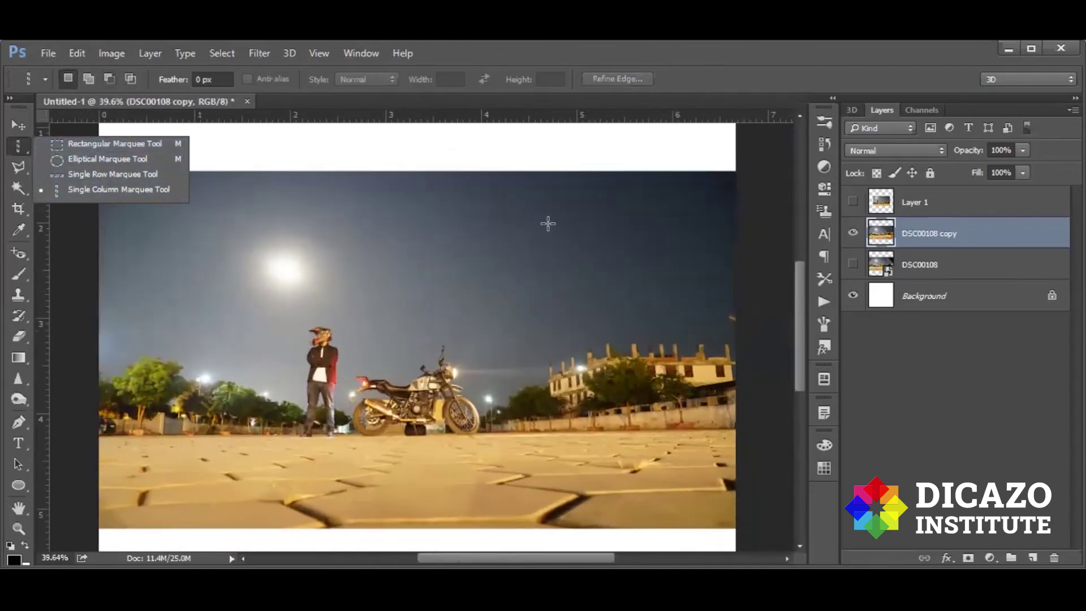